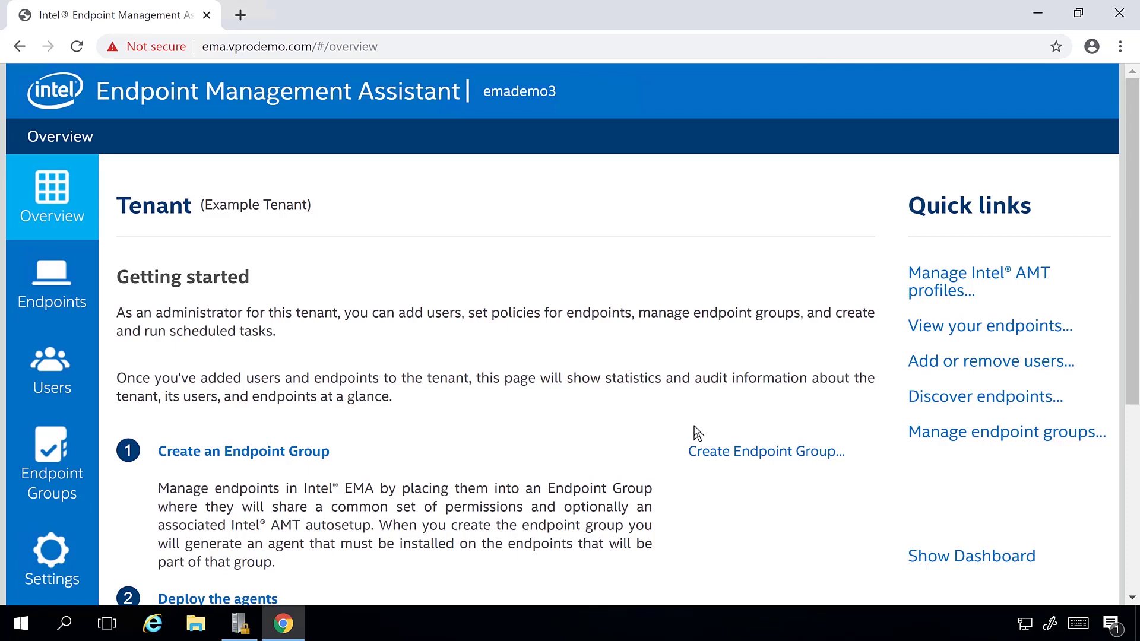
Start a new certificate upload in Settings and select AMT_Comodo_Expires_2020.pfx from the Desktop
click(63, 557)
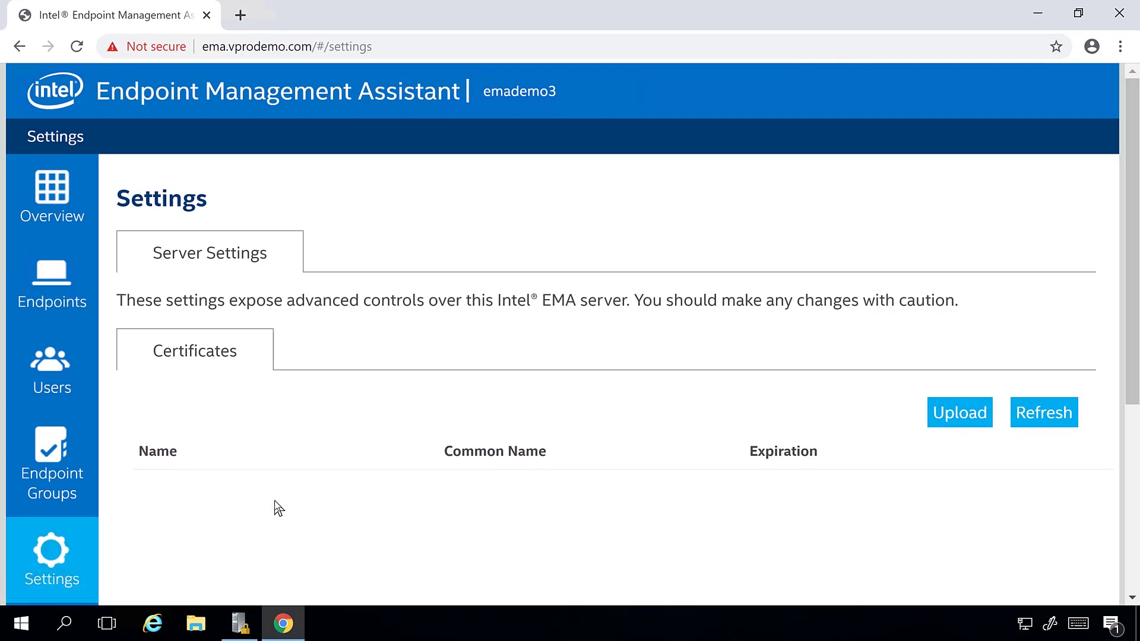
click(970, 414)
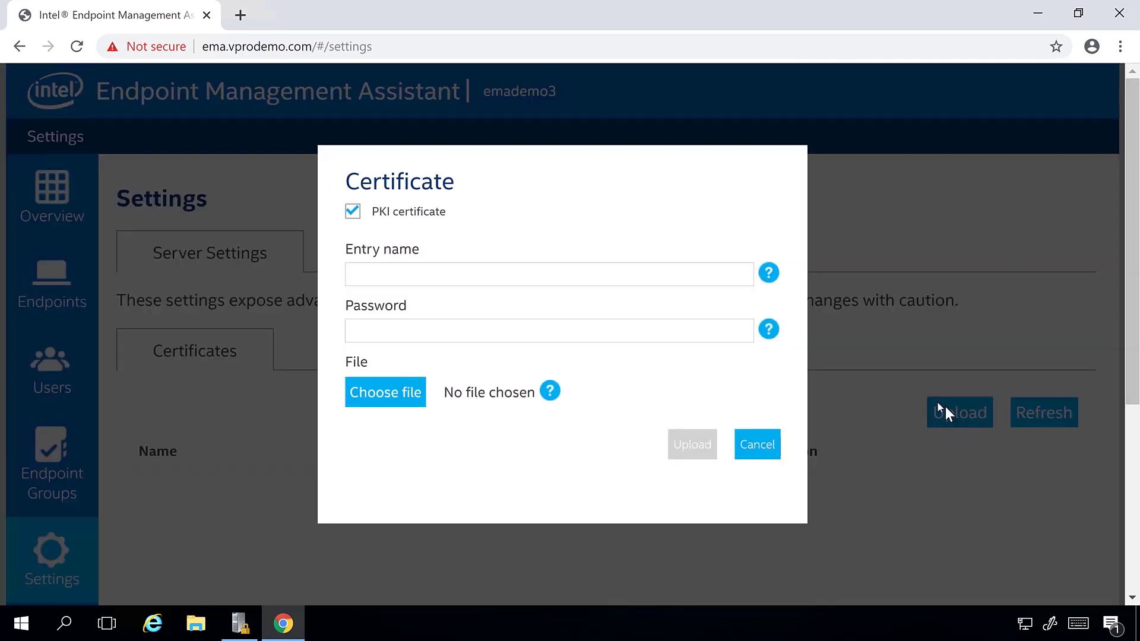
click(360, 397)
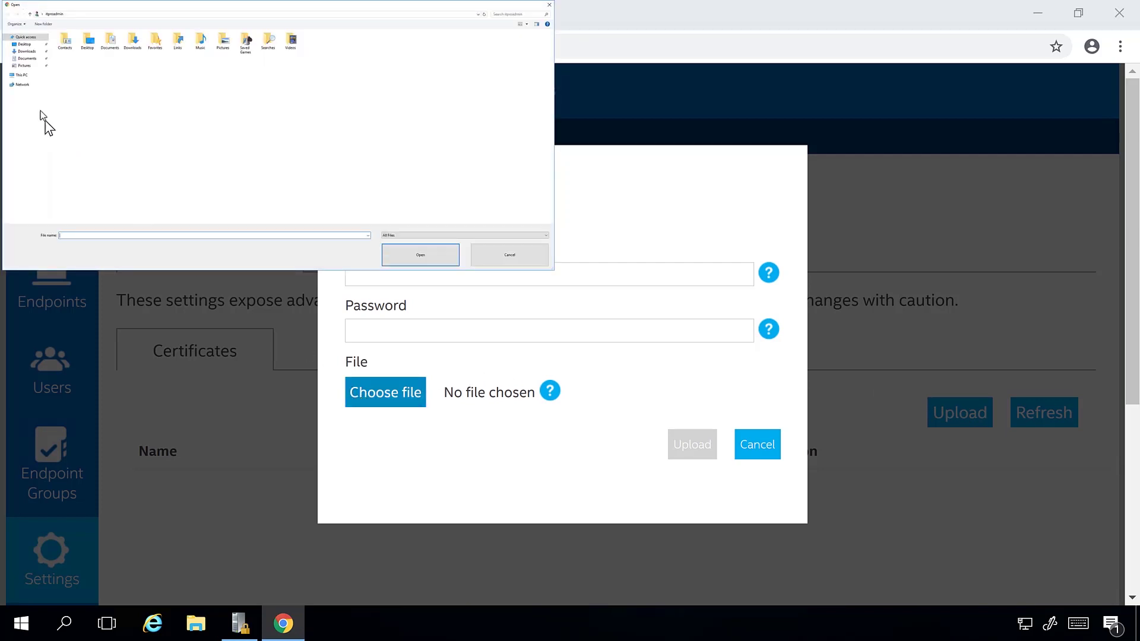
click(24, 44)
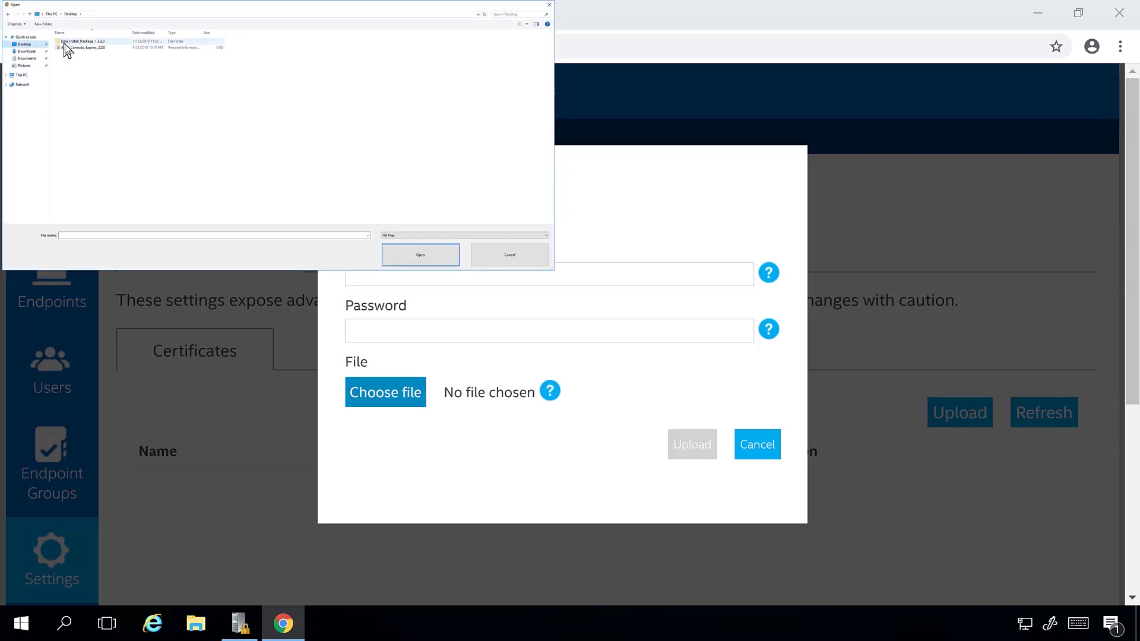
double_click(70, 49)
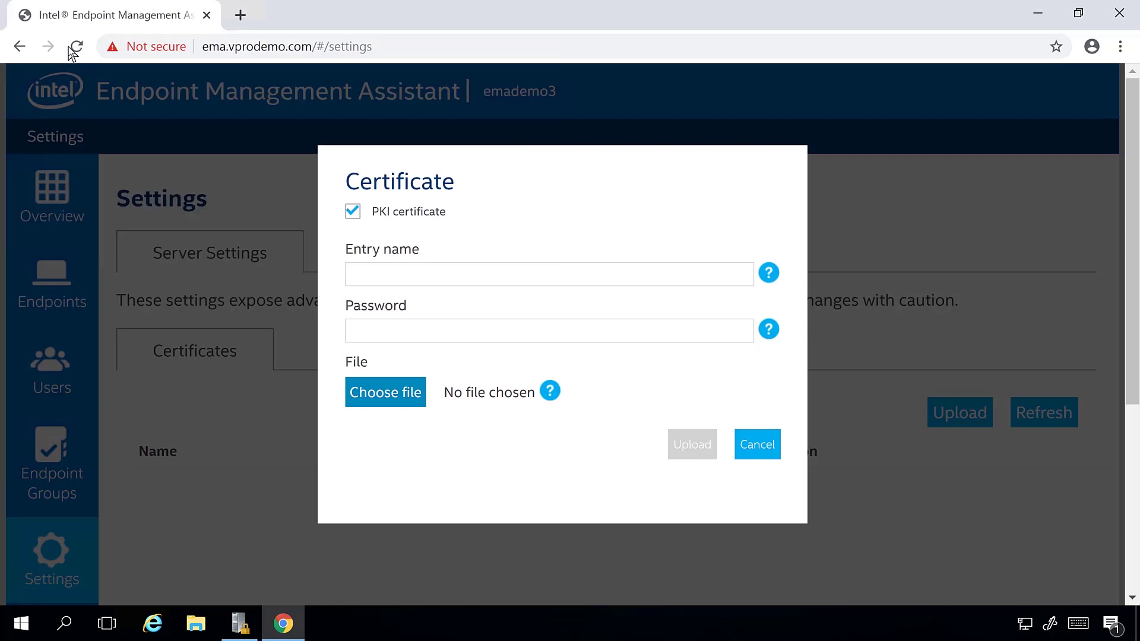
Name the certificate 'Intel AMT ACM Cert', enter its password, and upload it
click(466, 277)
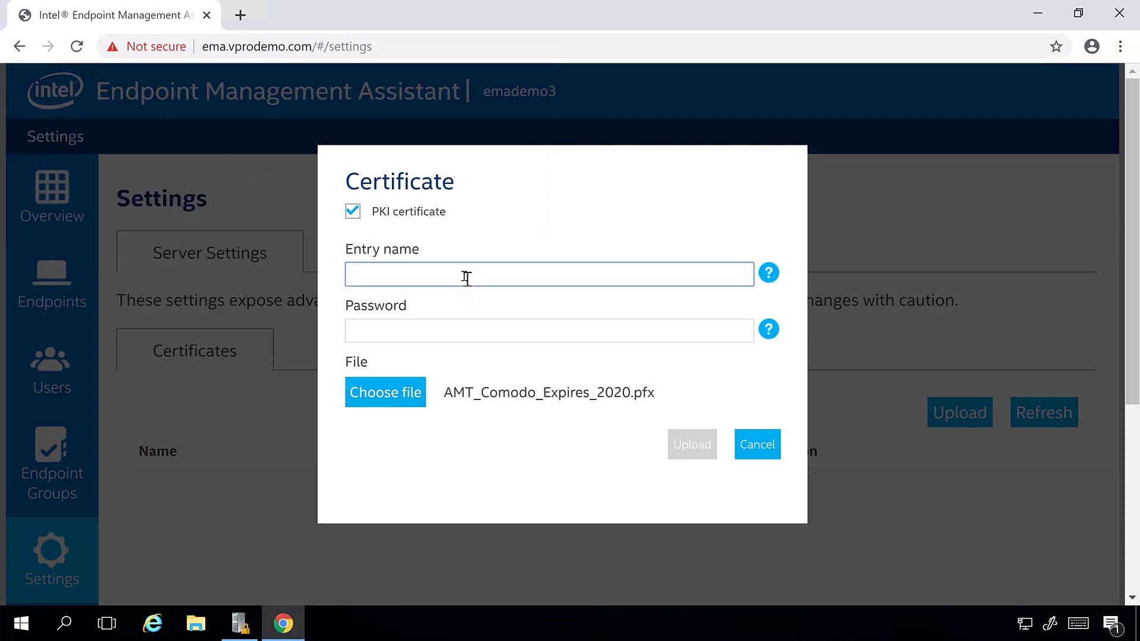
text(Intel A)
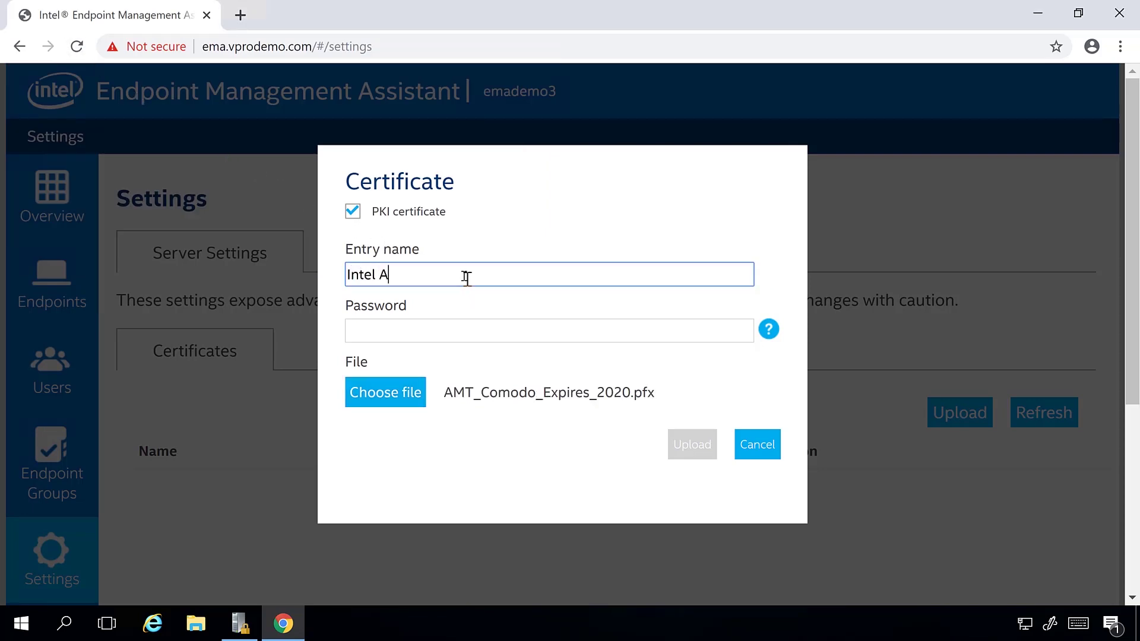
text(MT ACM Cert)
click(491, 336)
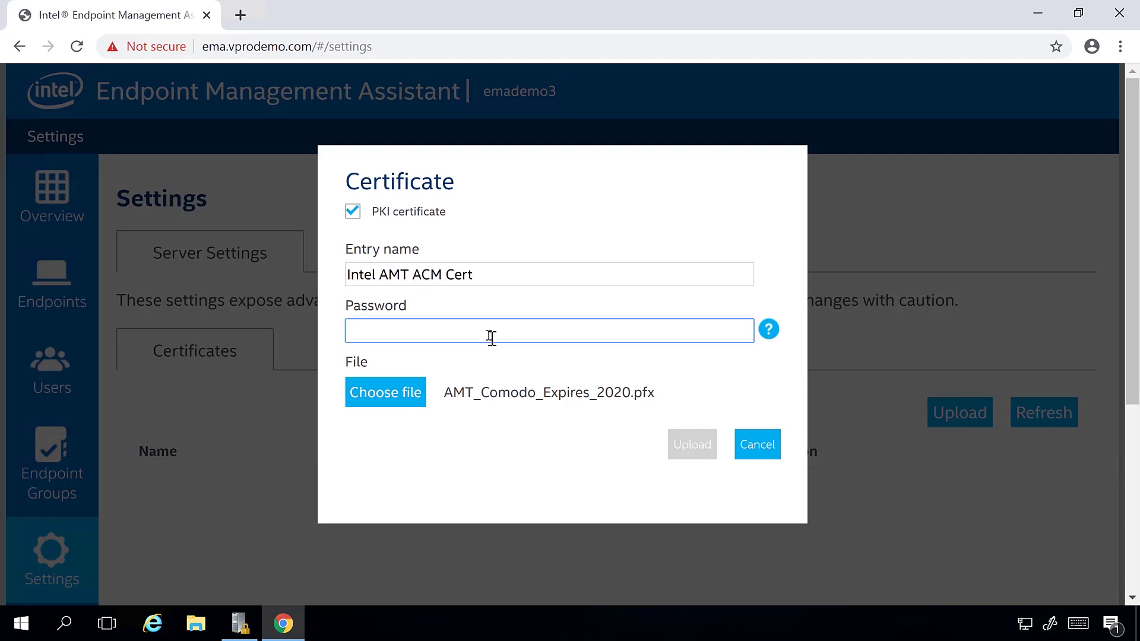
text(••••••••)
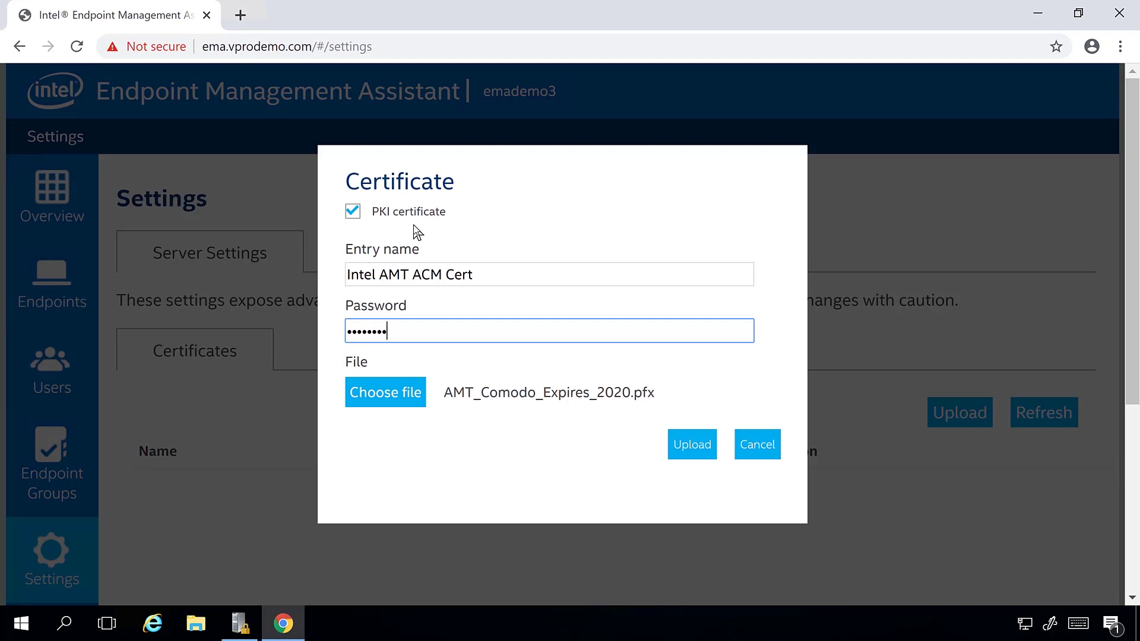
click(712, 456)
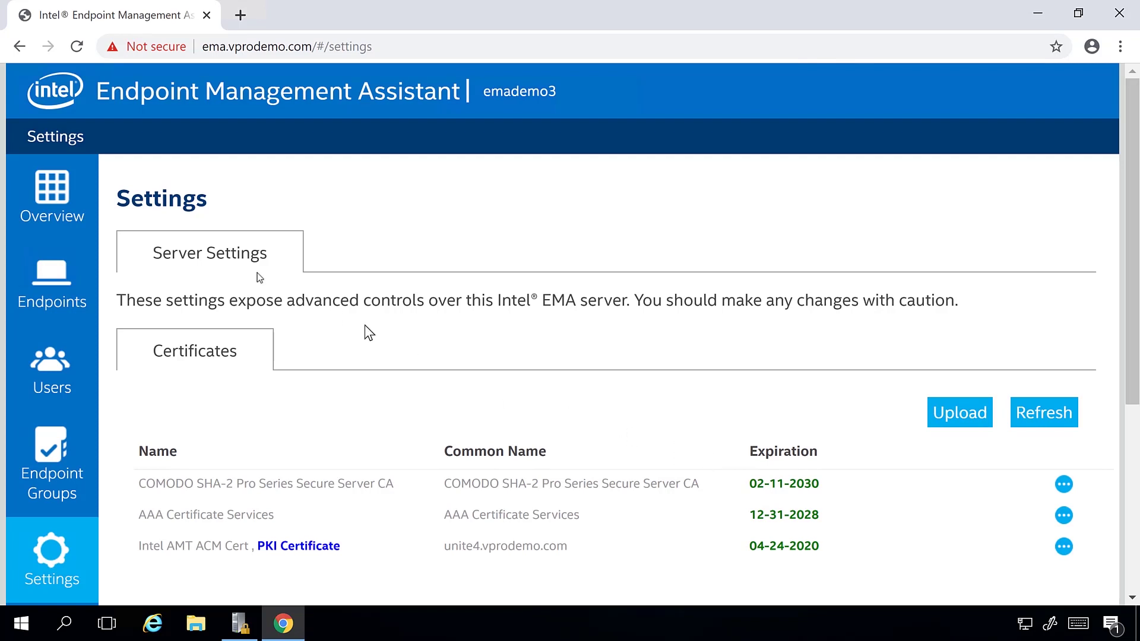
Open a new profile form from the tenant's Manage Intel AMT profiles page
click(95, 213)
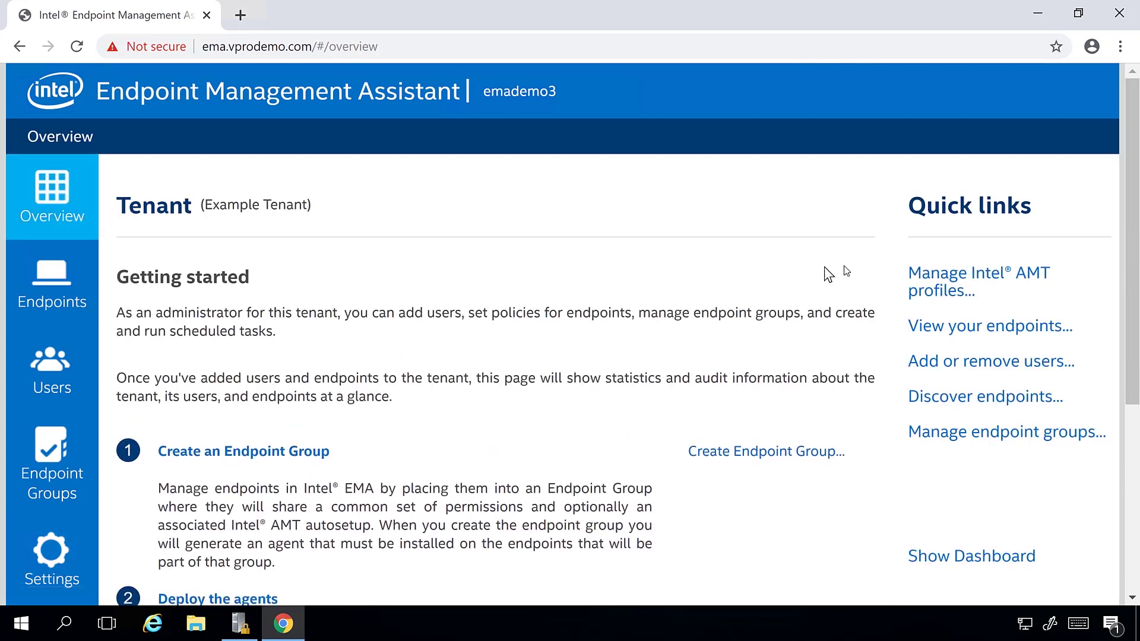
click(1014, 281)
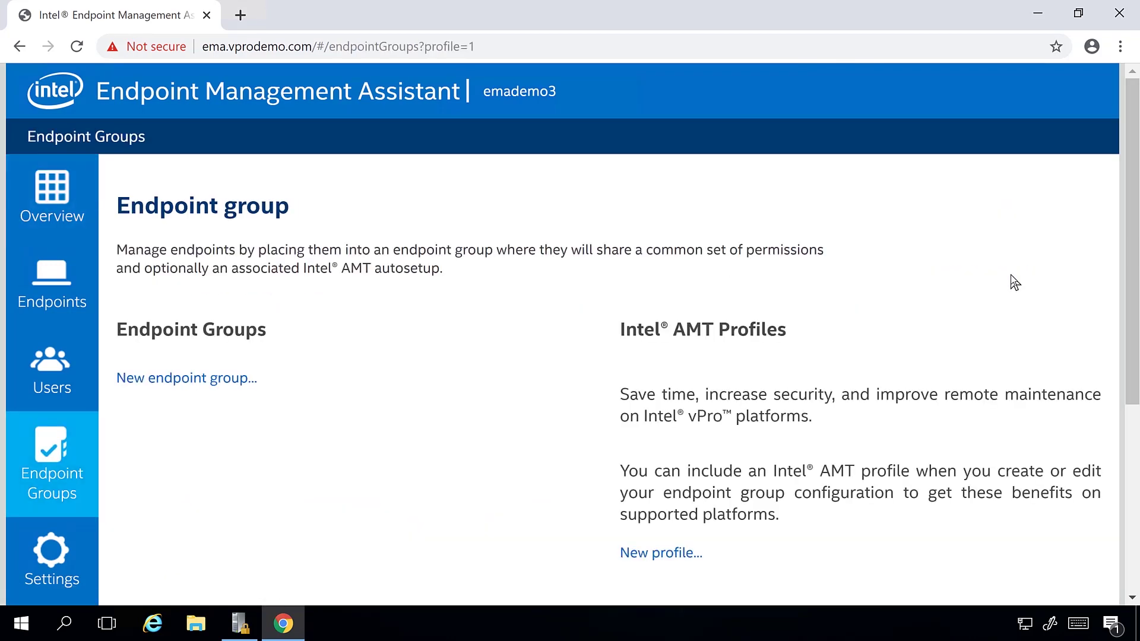
click(692, 557)
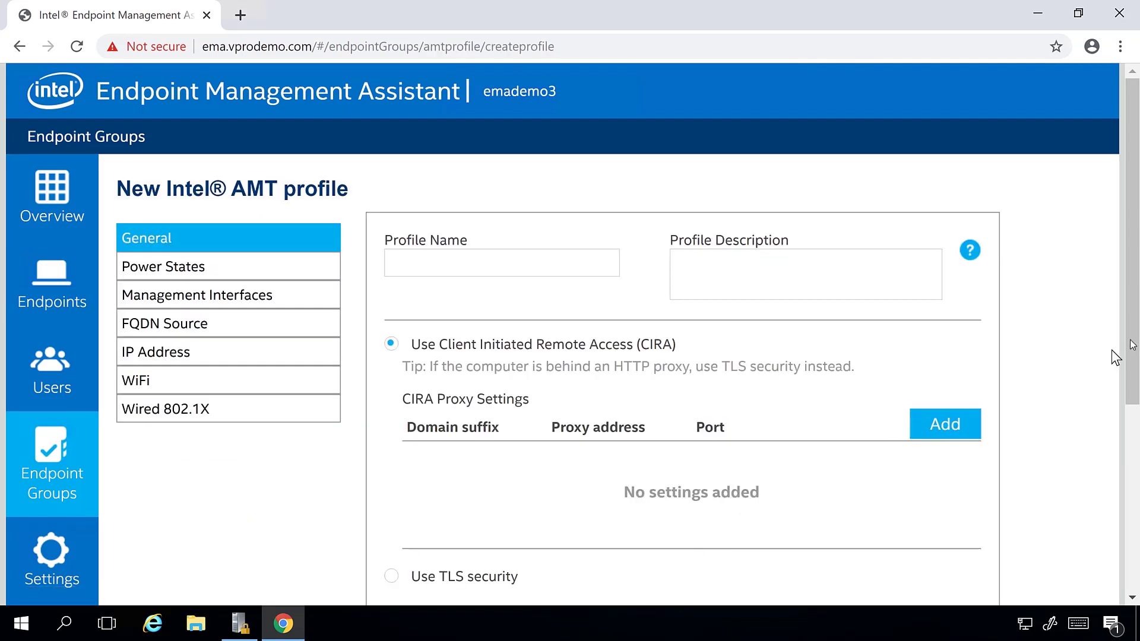
scroll(1135, 353, down, 1)
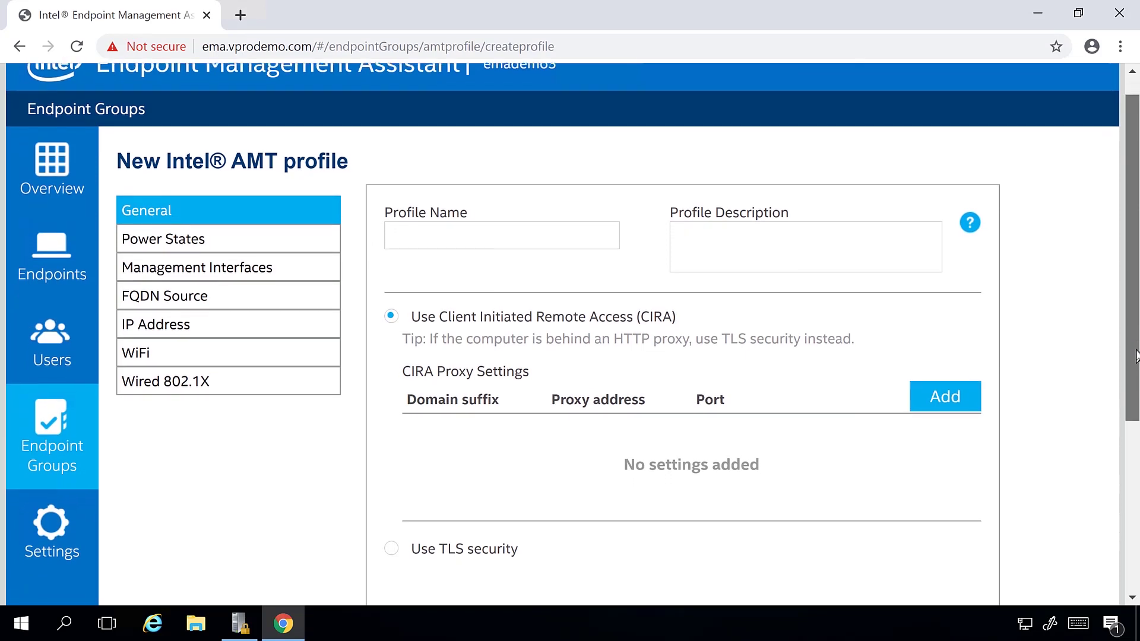
drag(1136, 356, 1135, 384)
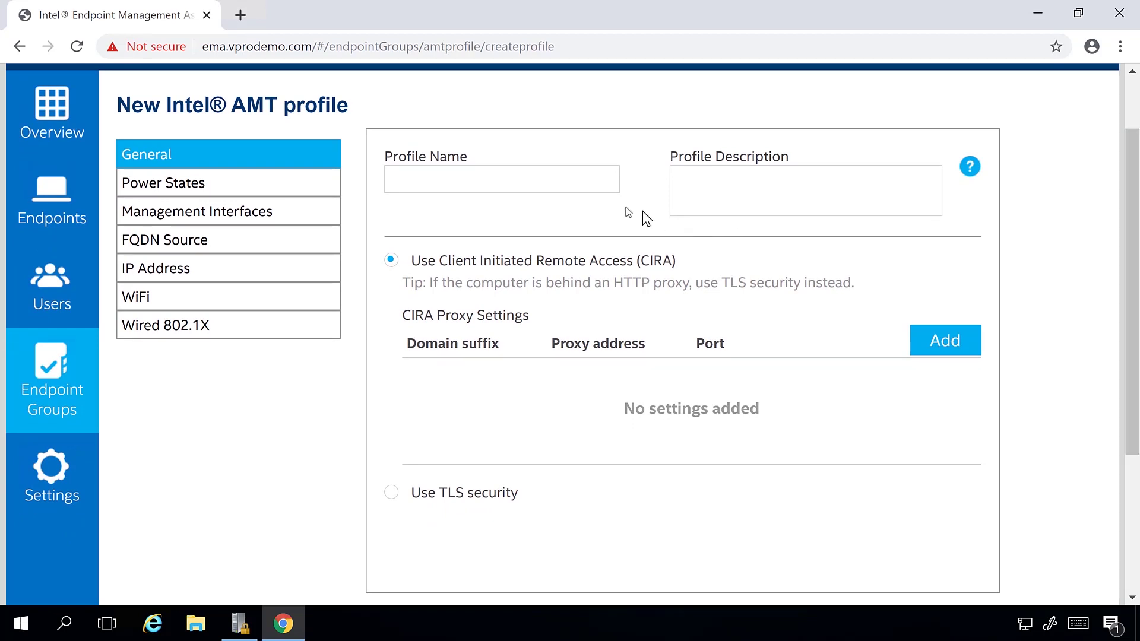
Enter 'Remote workers' as both the profile name and the profile description
click(565, 184)
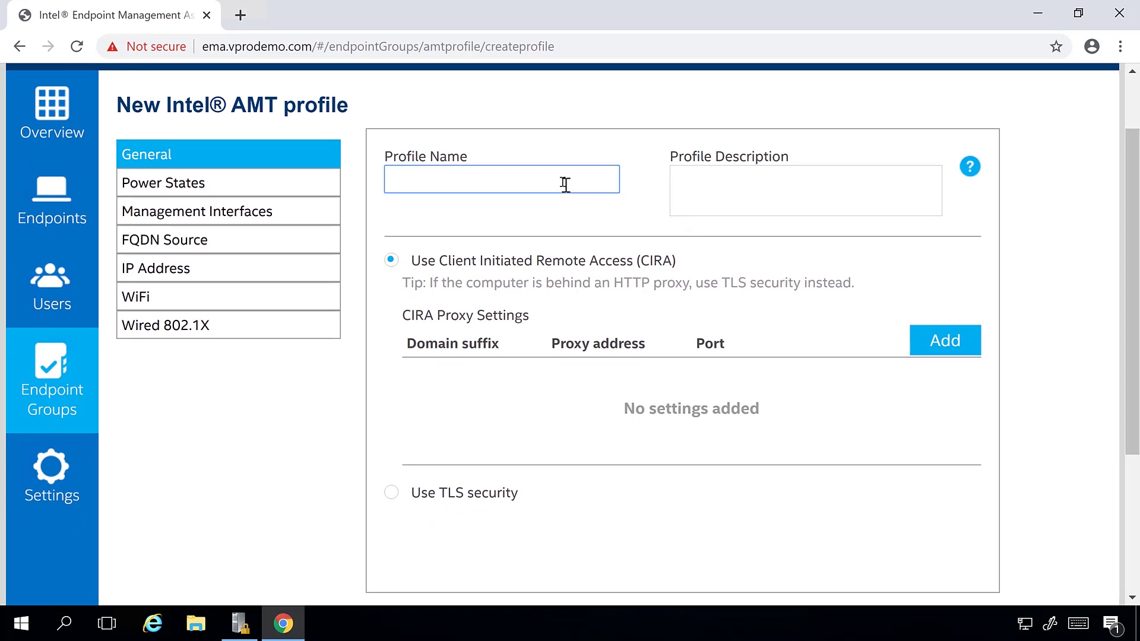
text(Remote )
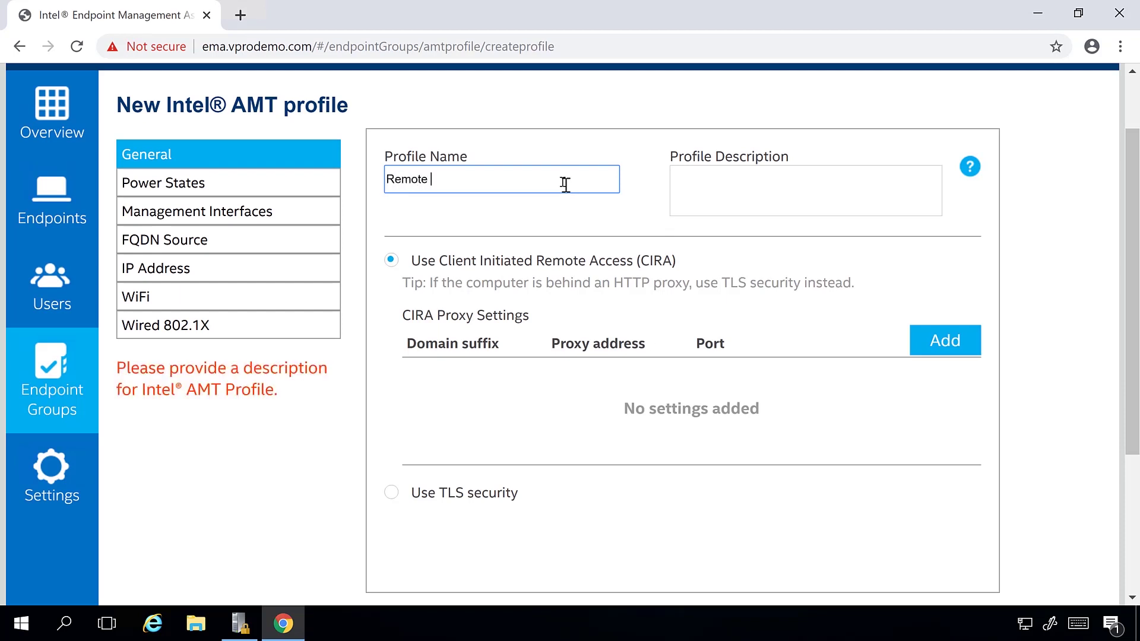
text(workers)
key(Tab)
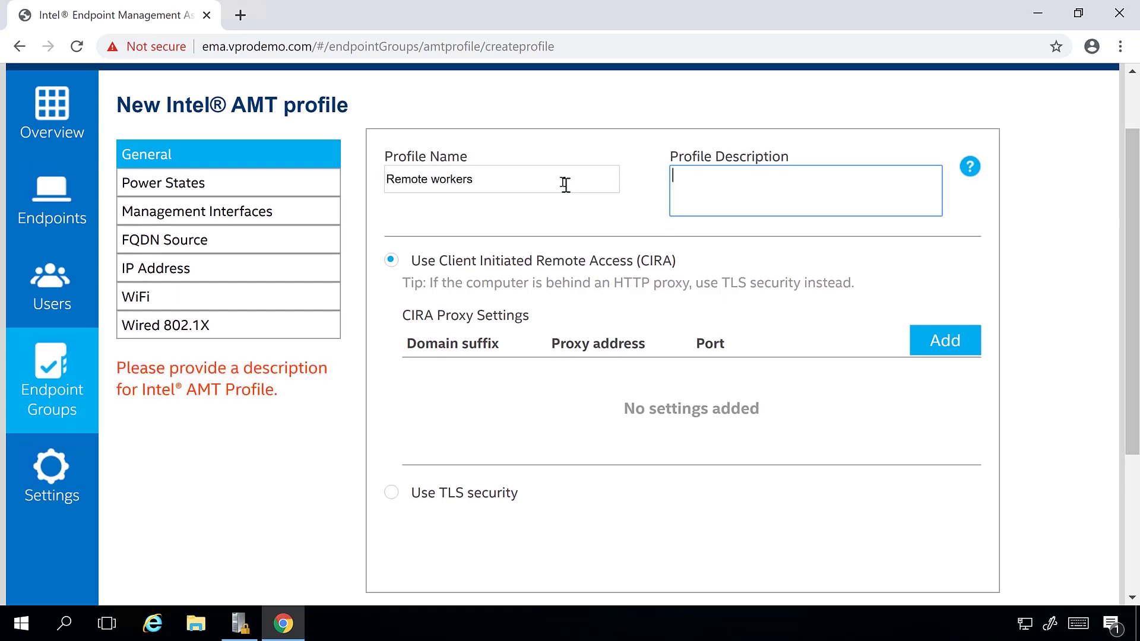
text(Remote worker)
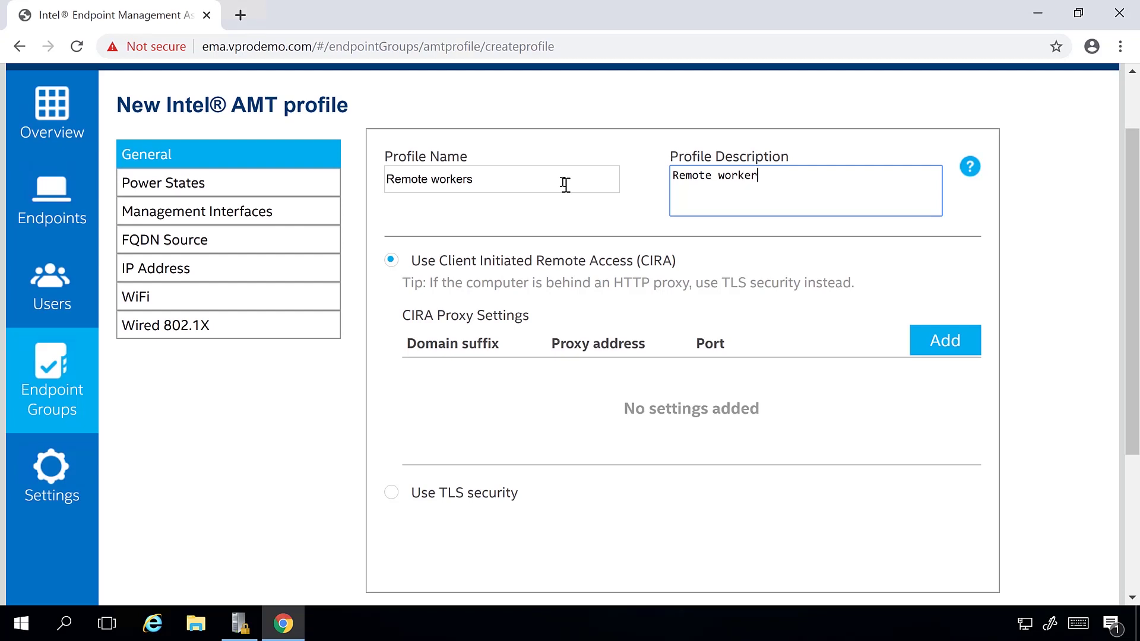
text(s)
Enable KVM, Web UI, Serial over LAN and IDE/USB redirection in Management Interfaces
click(326, 184)
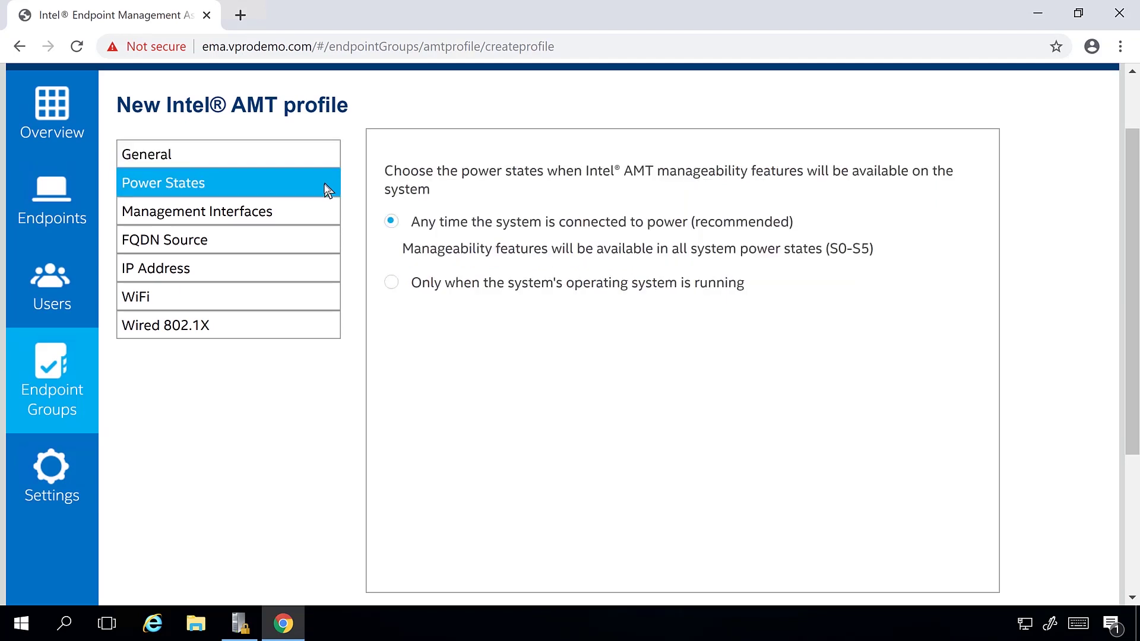
click(318, 205)
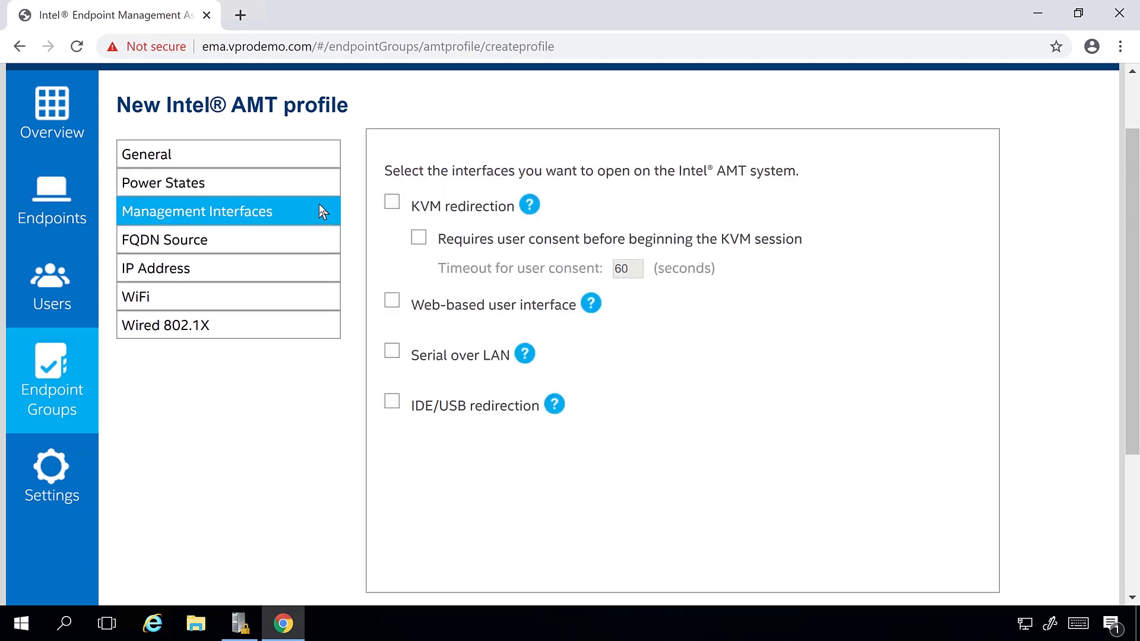
click(392, 205)
click(394, 302)
click(392, 352)
click(393, 403)
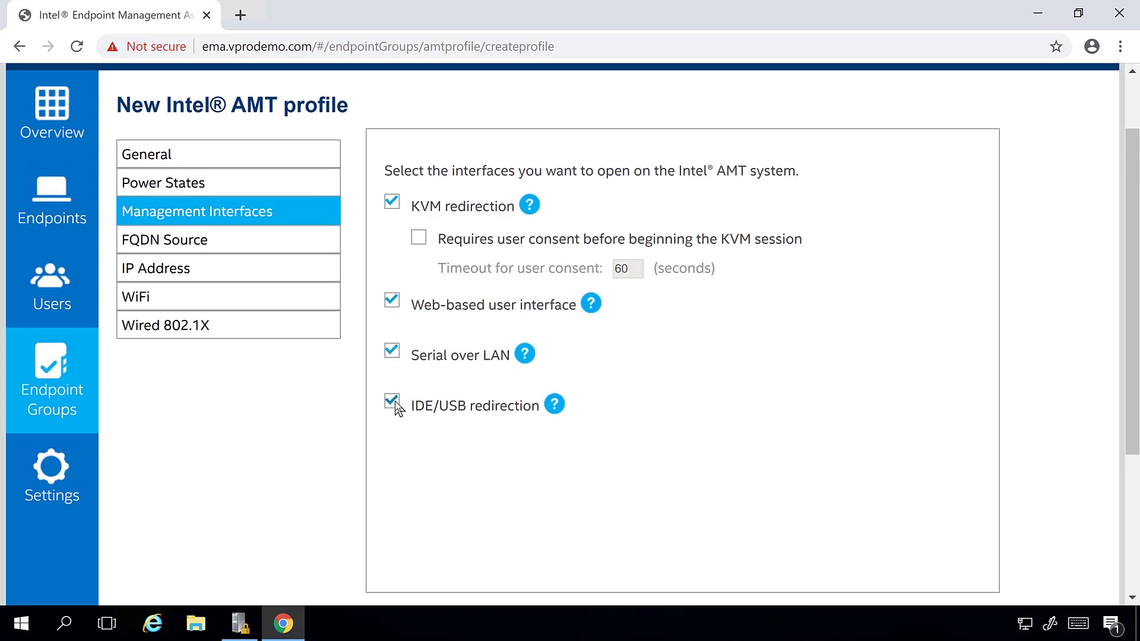
Review the FQDN and IP address sources, save the profile, and show Endpoint Groups
click(228, 245)
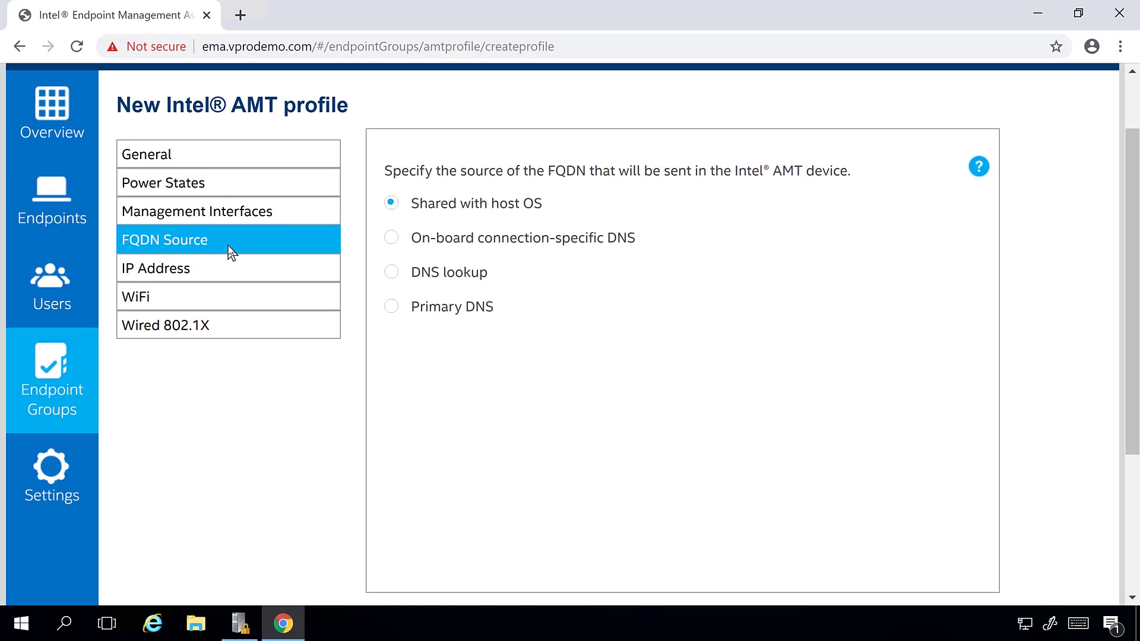
click(237, 266)
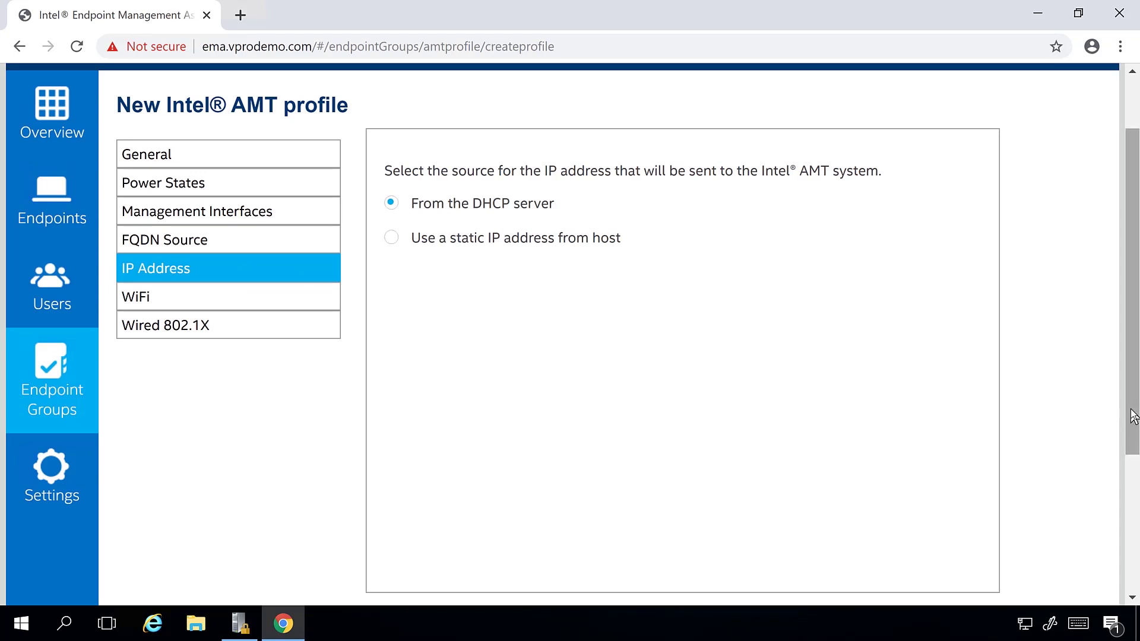
drag(1133, 415, 1132, 506)
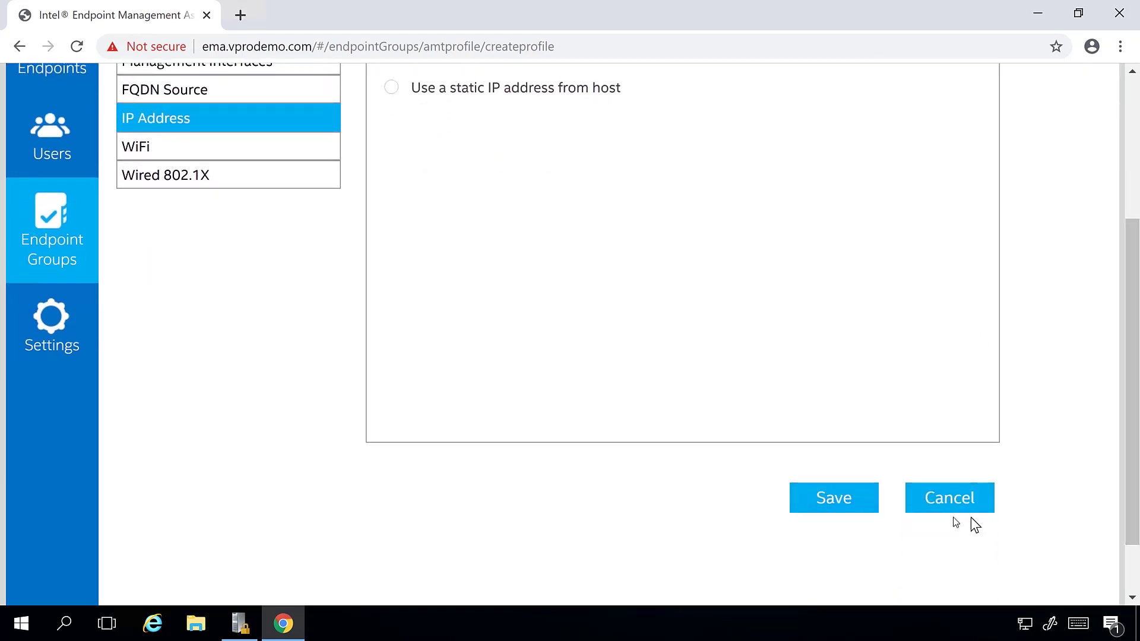
click(854, 505)
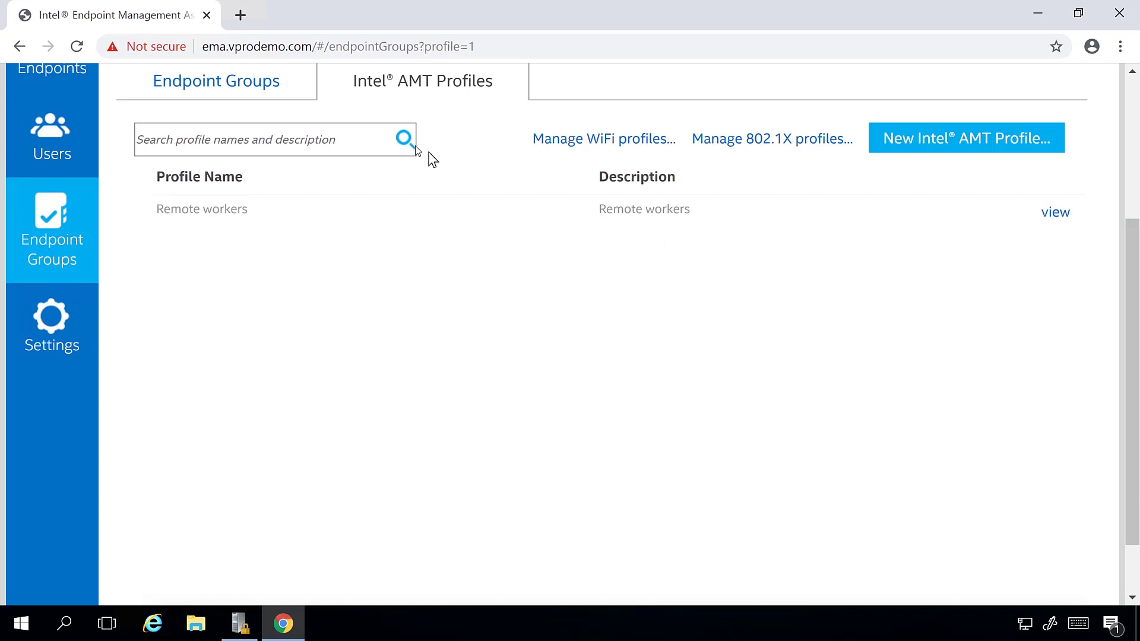
click(227, 88)
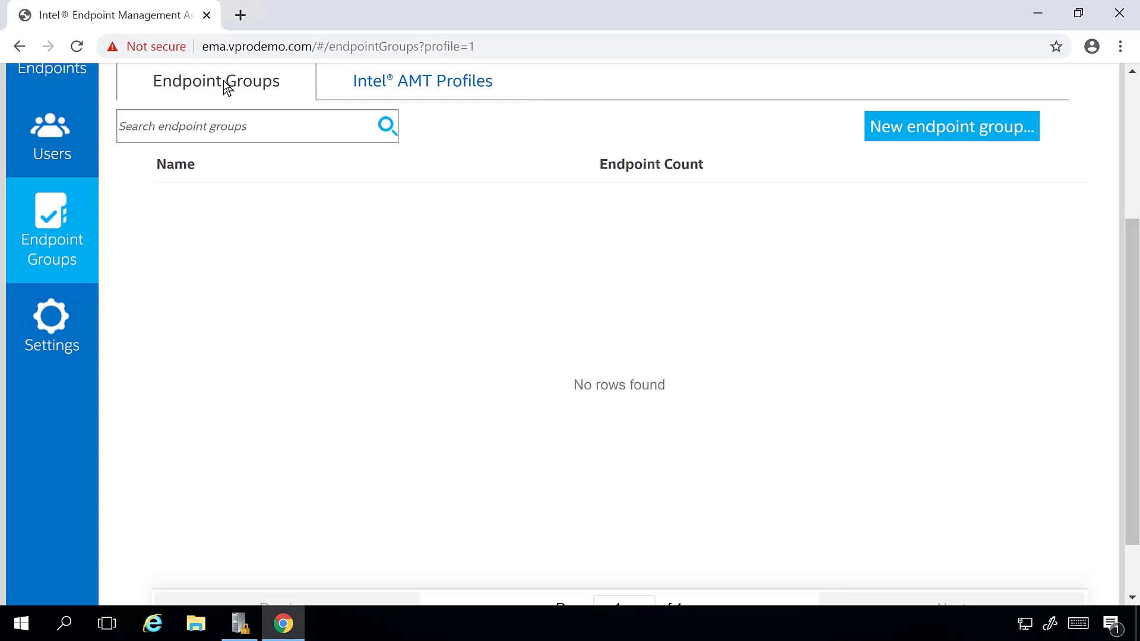
Start a new endpoint group named 'Remote workers' with description 'Remote workers'
click(899, 135)
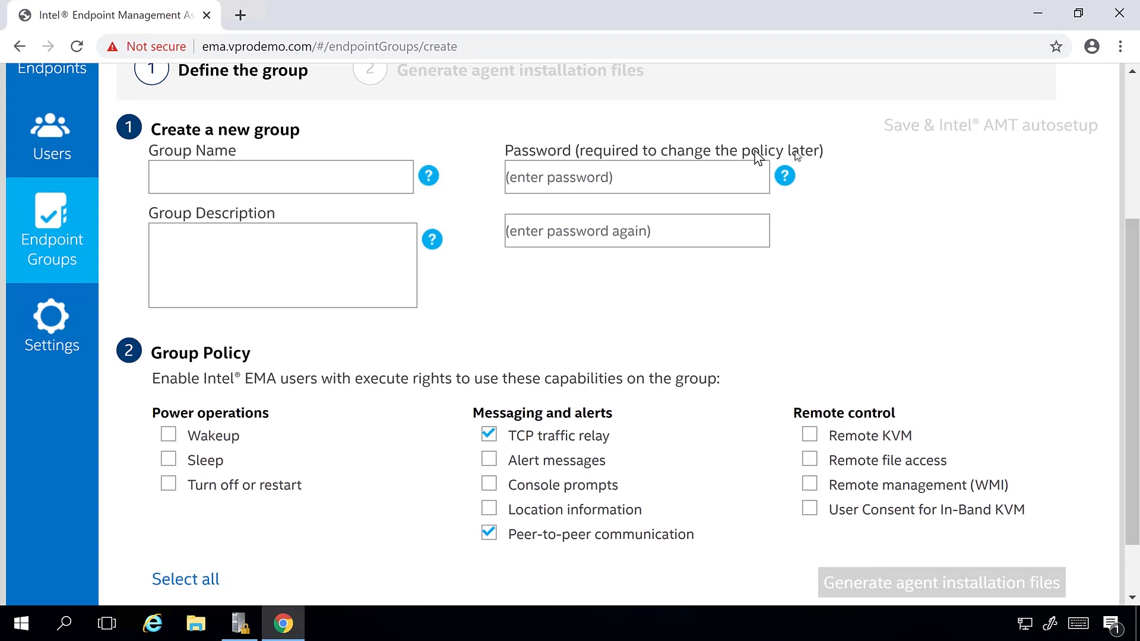
scroll(1134, 284, up, 3)
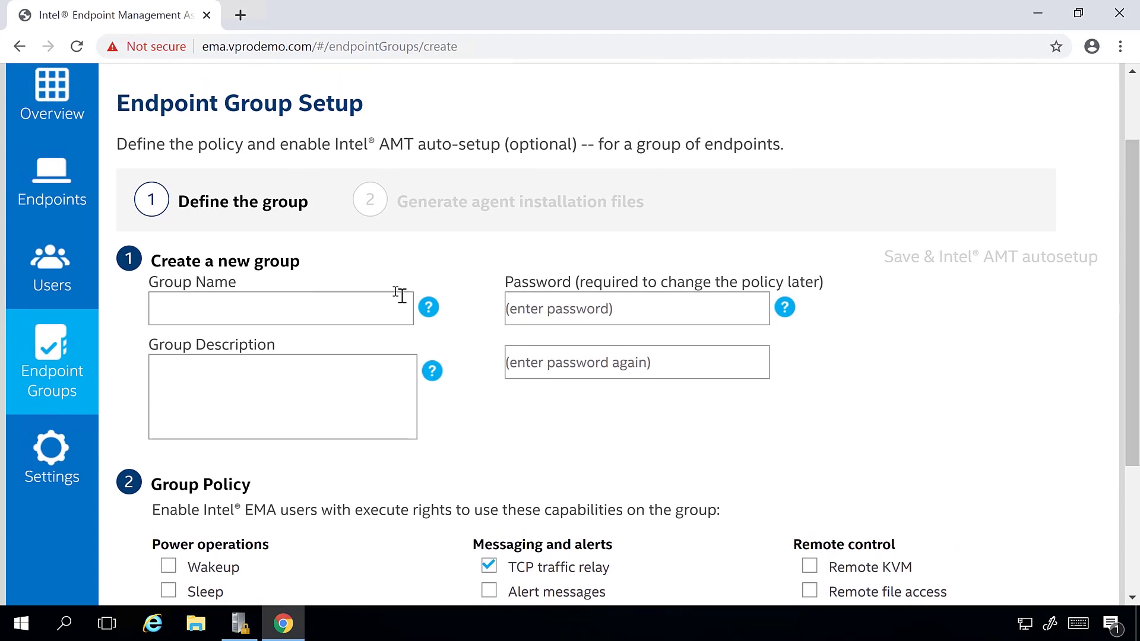
click(350, 307)
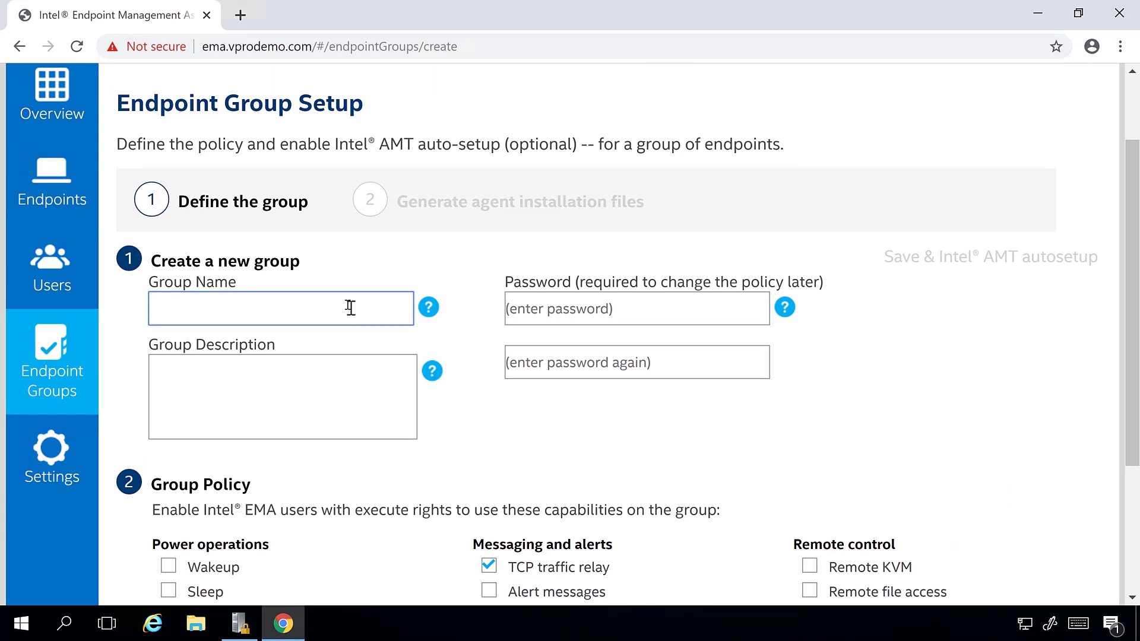
text(Remote workers)
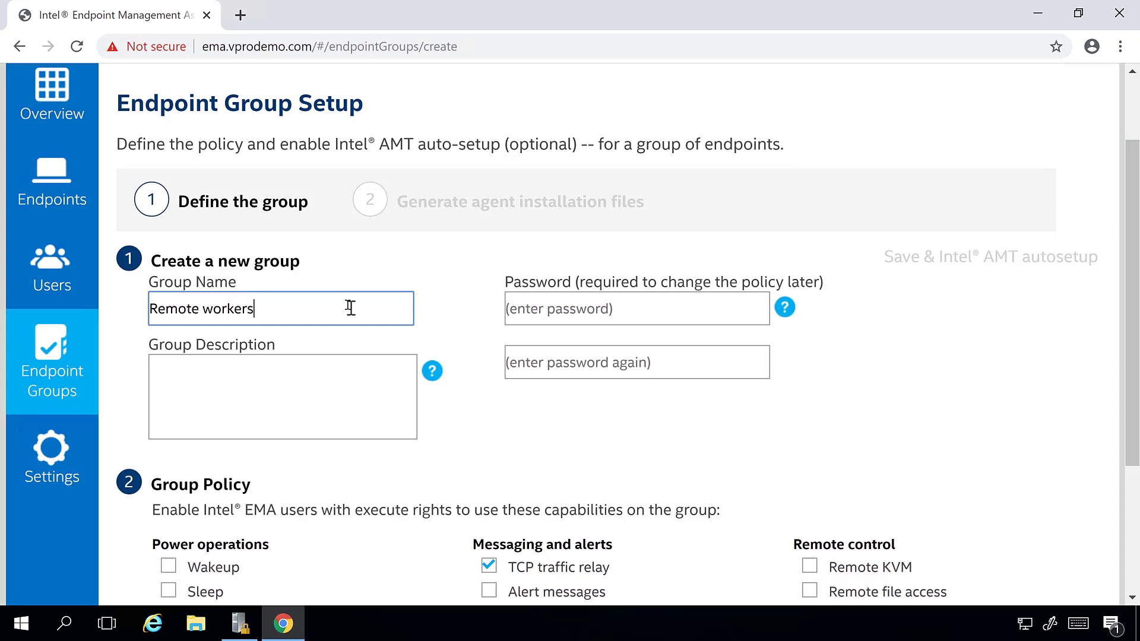
key(Tab)
text(R)
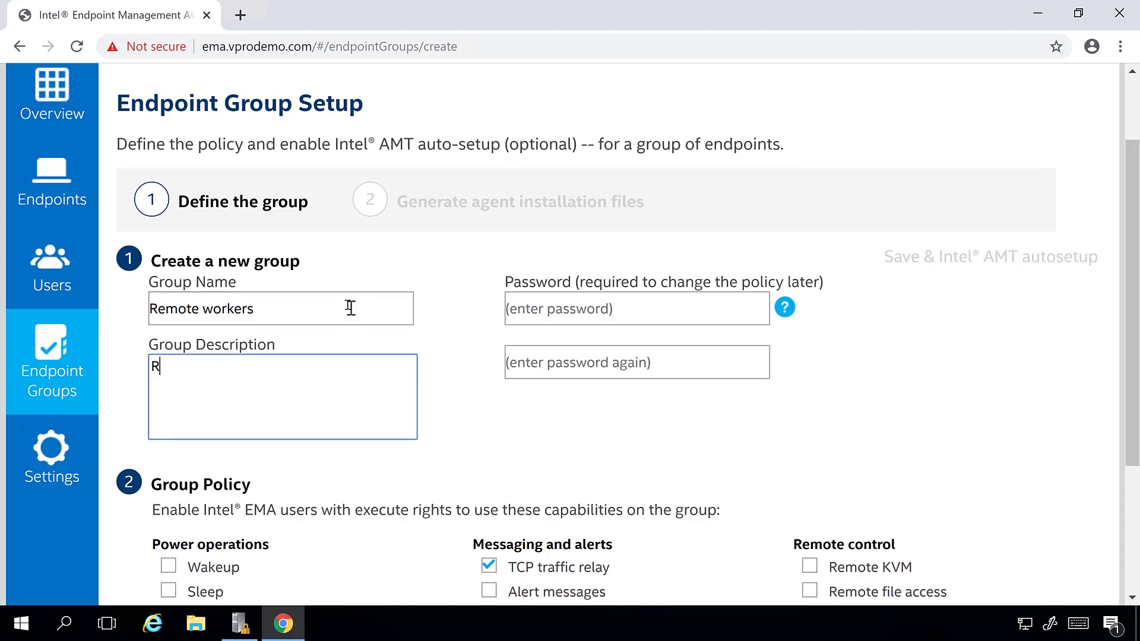
text(emote workers)
Enter the group policy password and move on to its confirmation field
key(Tab)
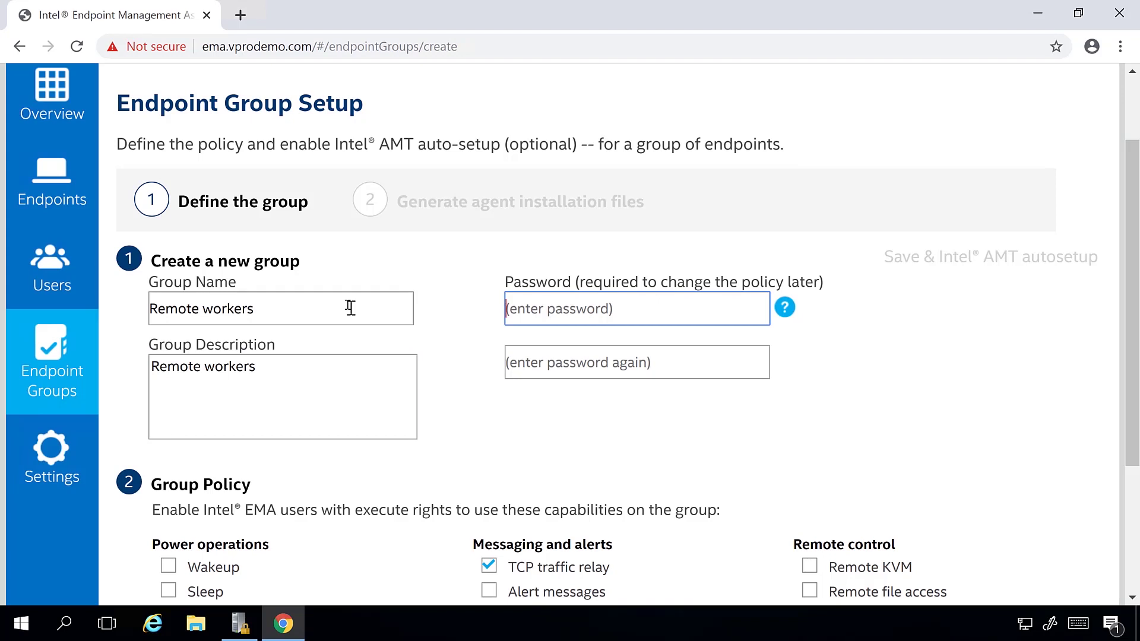
text(••••••••)
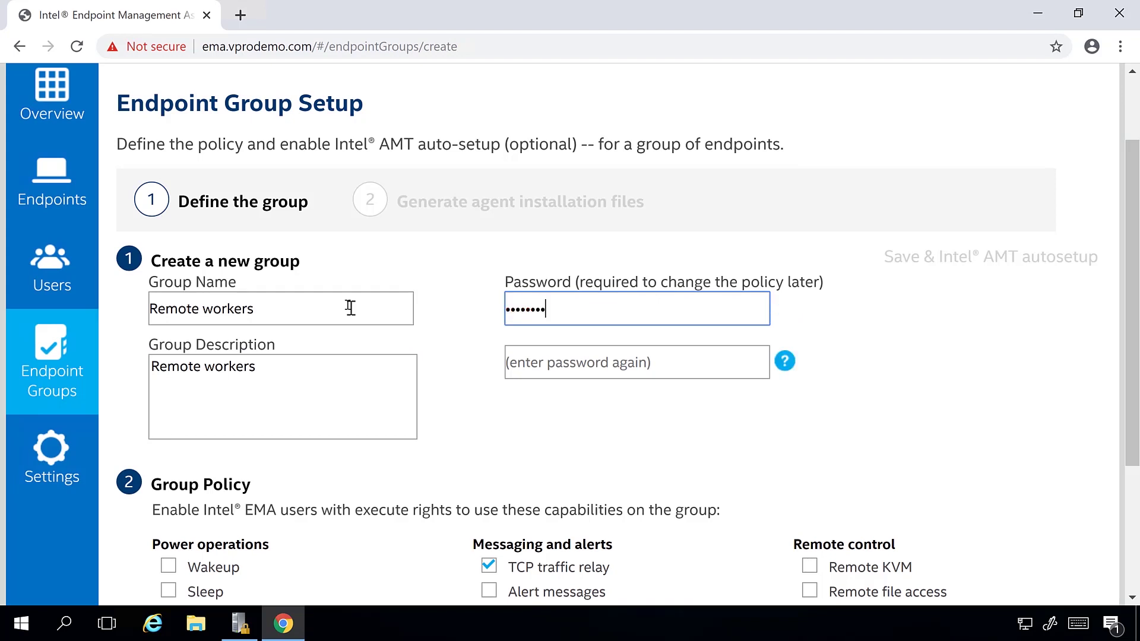
key(Tab)
text(••••••••)
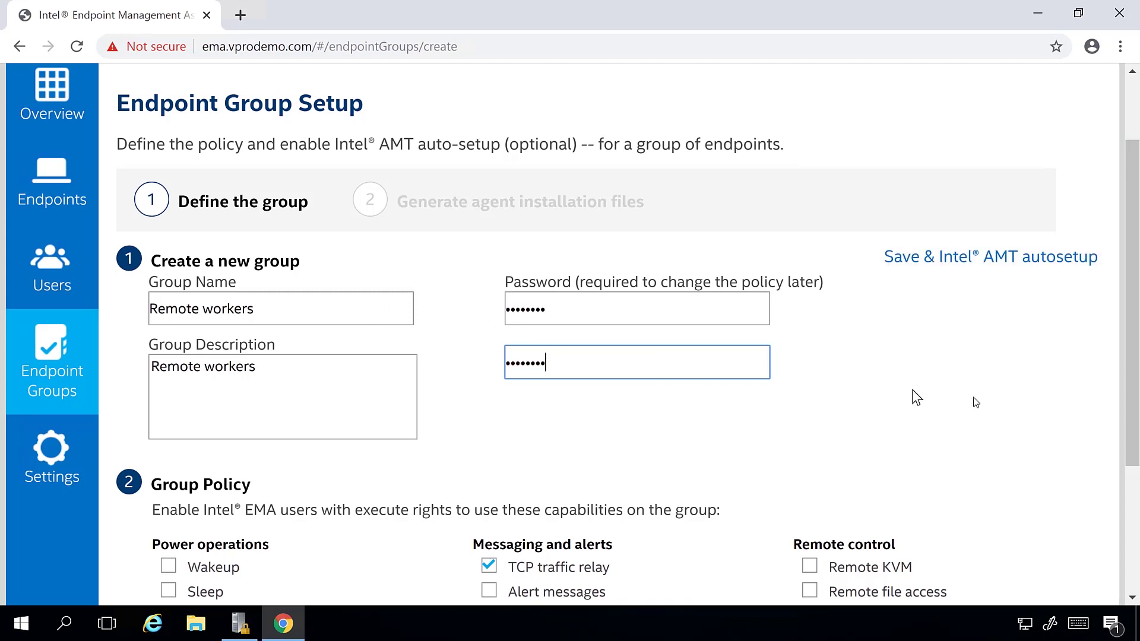
drag(1136, 453, 1136, 561)
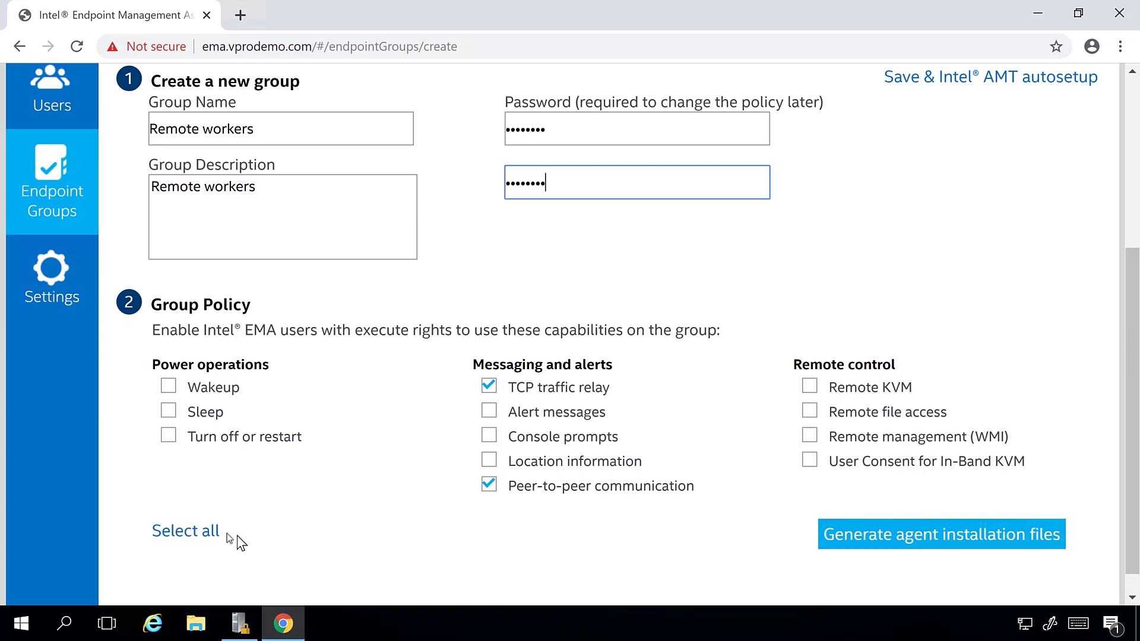
Grant all policy capabilities except User Consent for In-Band KVM, then choose 'Save & Intel AMT autosetup'
click(198, 534)
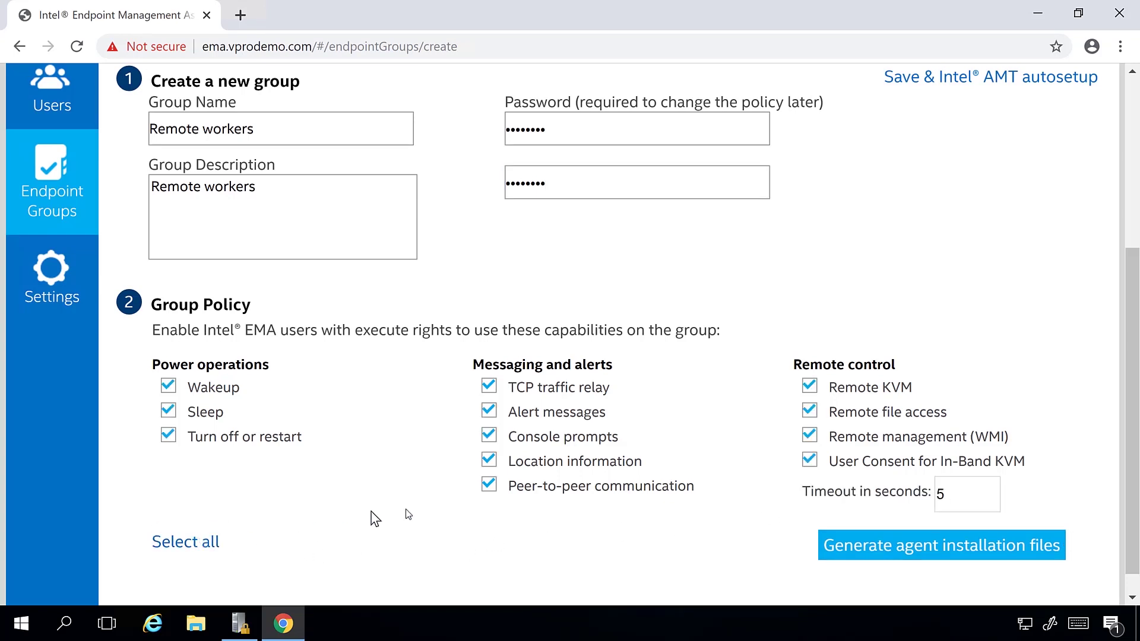
click(809, 463)
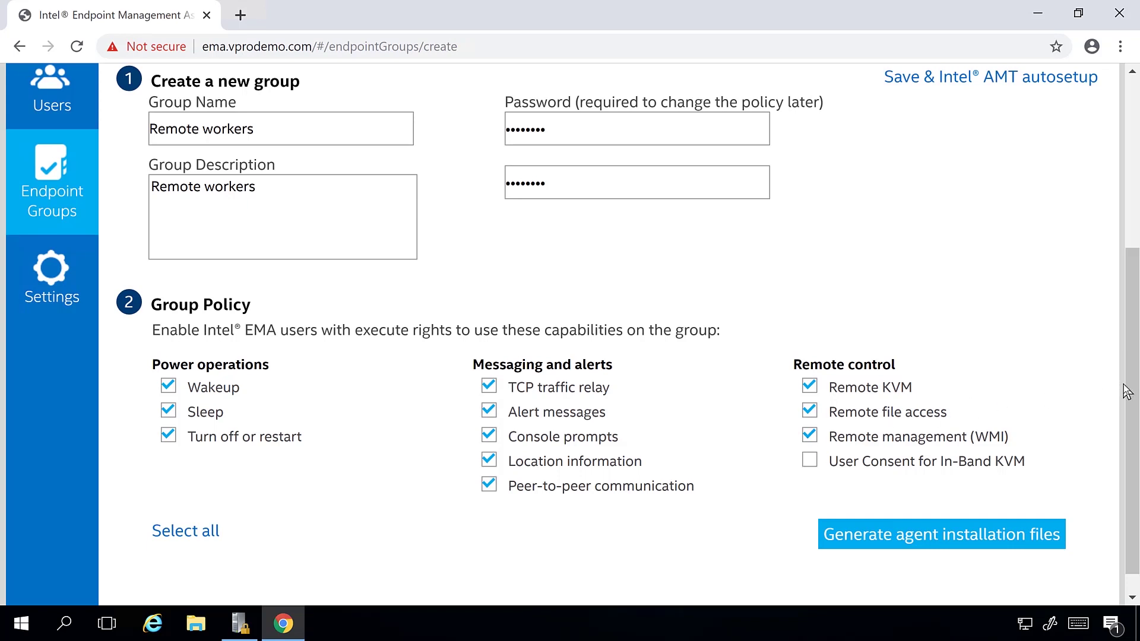
click(950, 85)
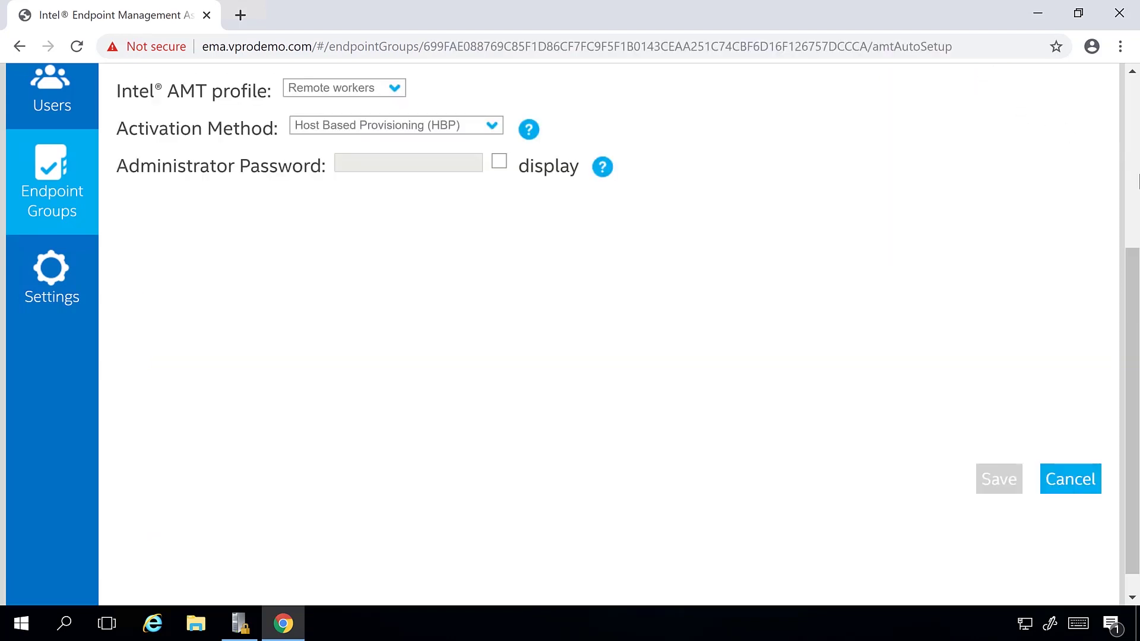
Enable autosetup with the Remote workers profile and Certificate Provisioning (TLS-PKI) activation
drag(1136, 277, 1129, 174)
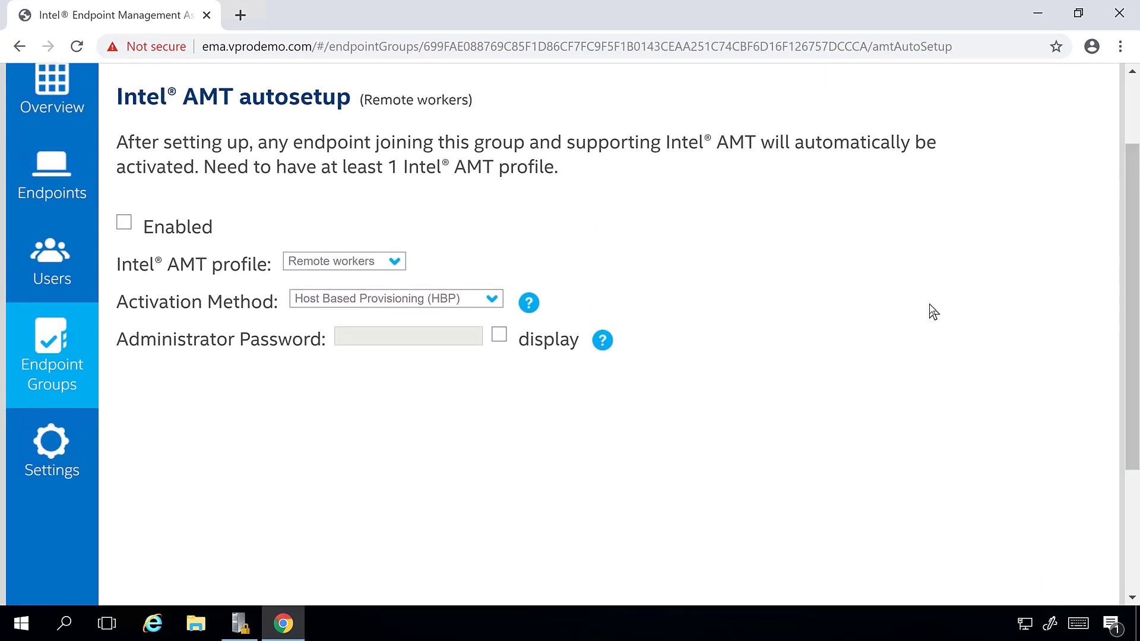
click(197, 235)
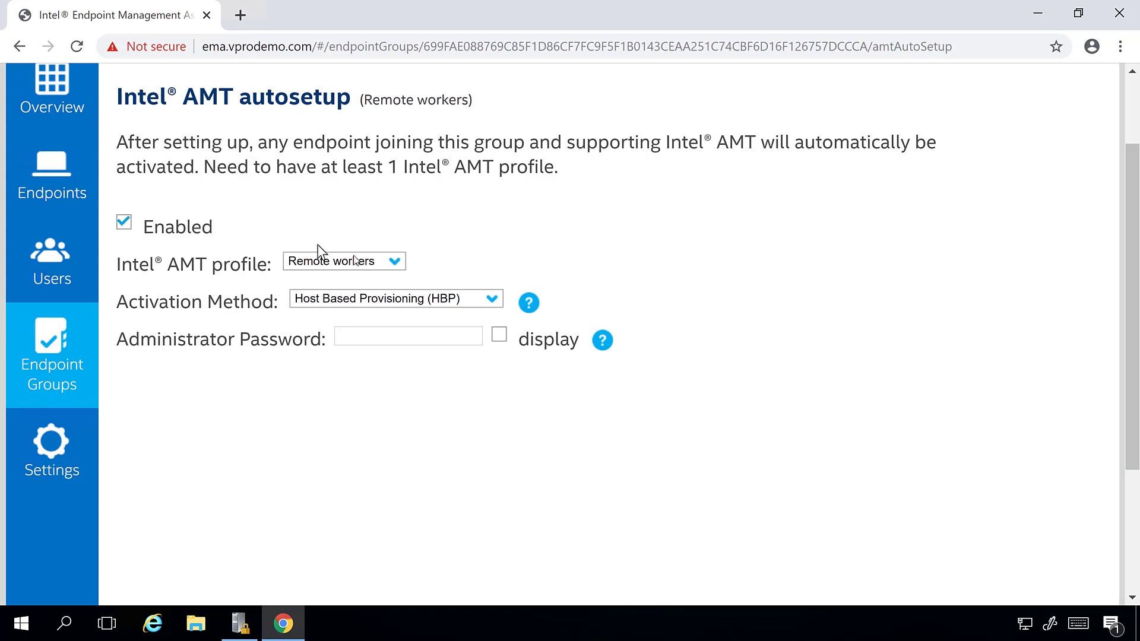
click(405, 264)
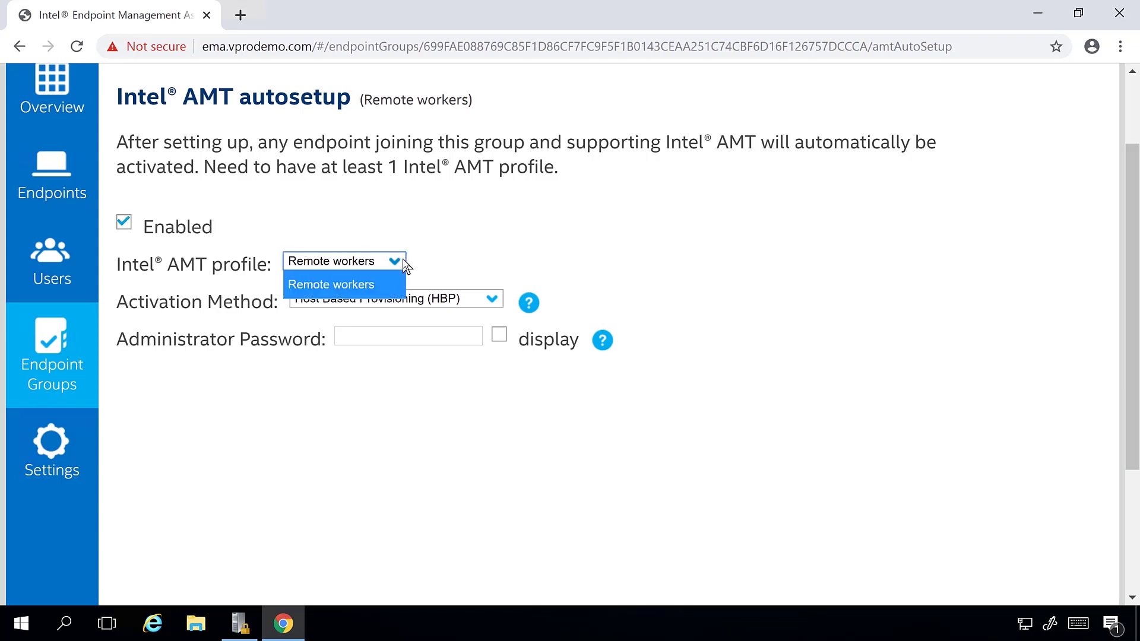
click(405, 263)
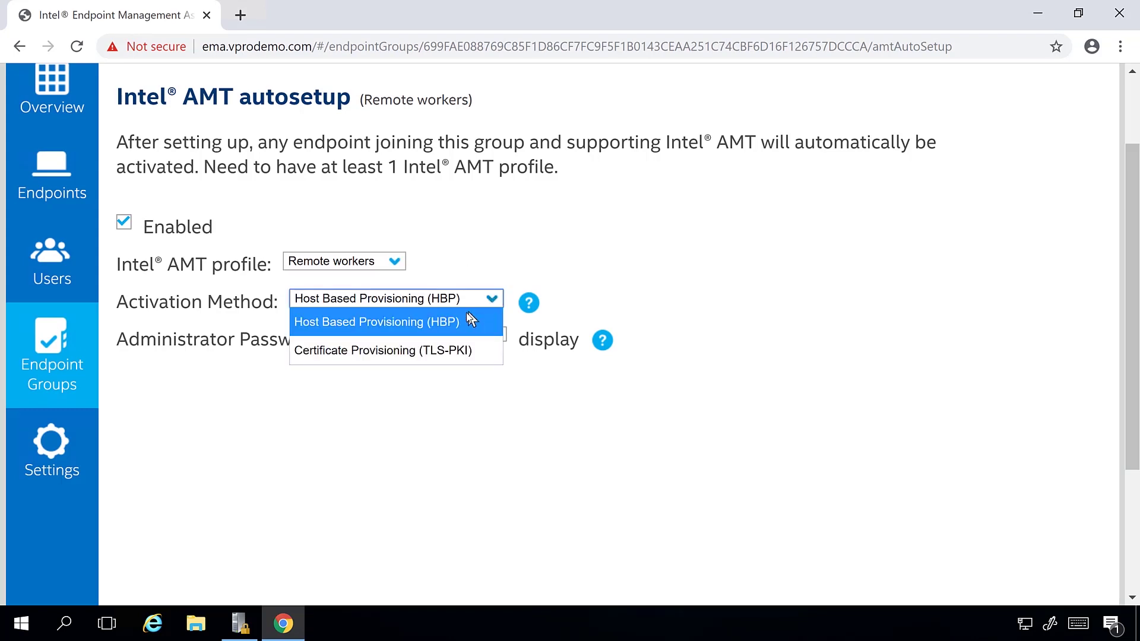
click(409, 358)
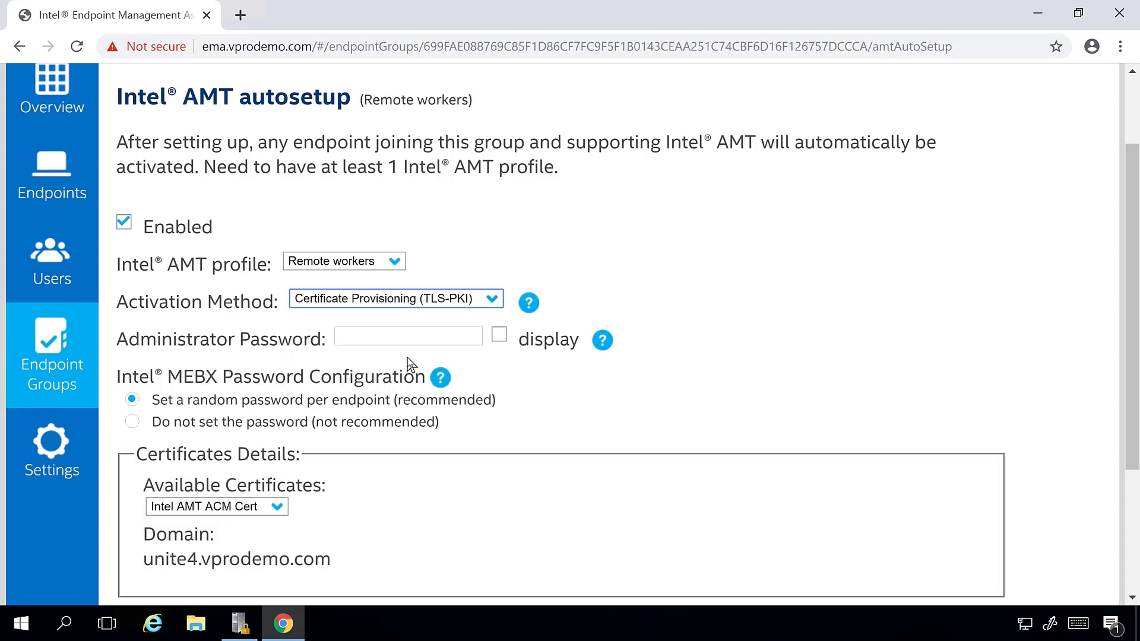
click(397, 336)
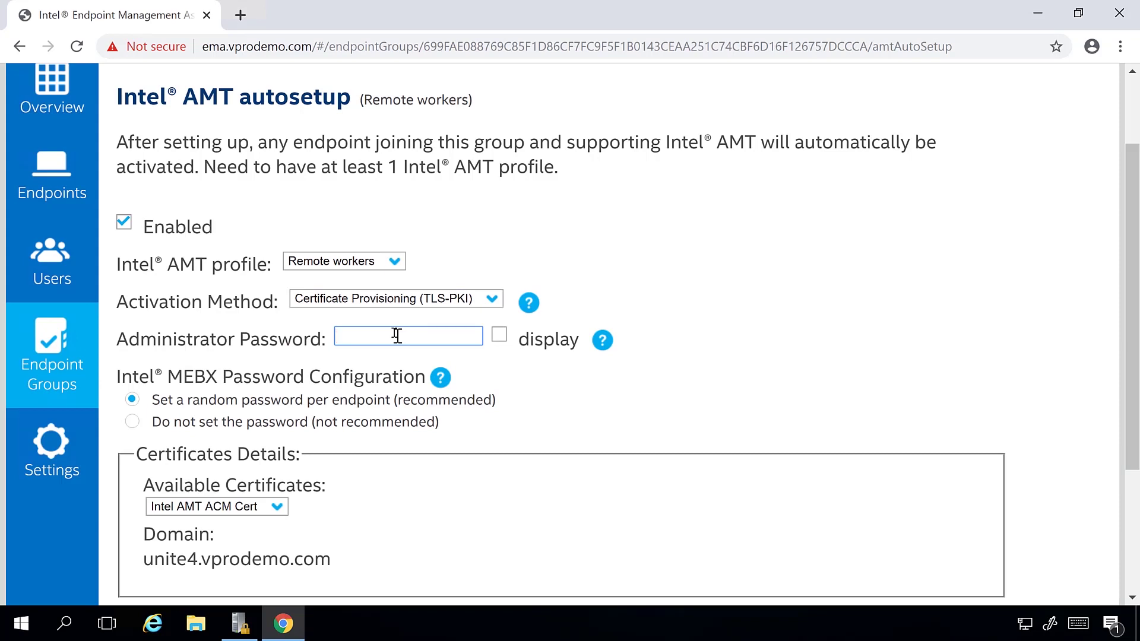
Enter the AMT administrator password, choose 'Do not set the password' for MEBX, and save
text(********)
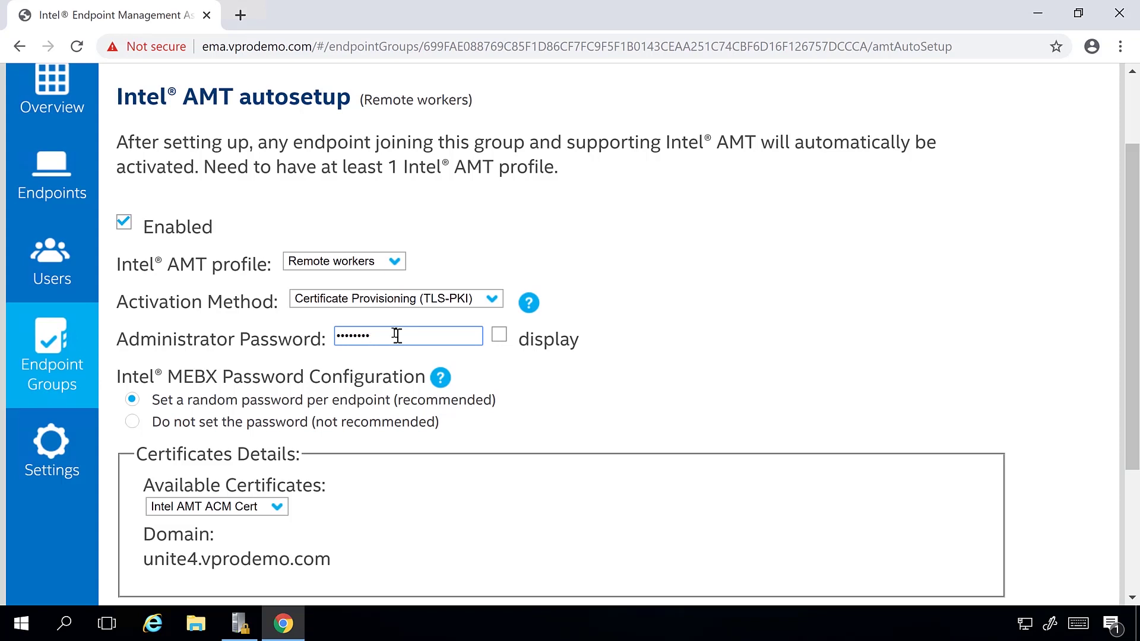
click(347, 432)
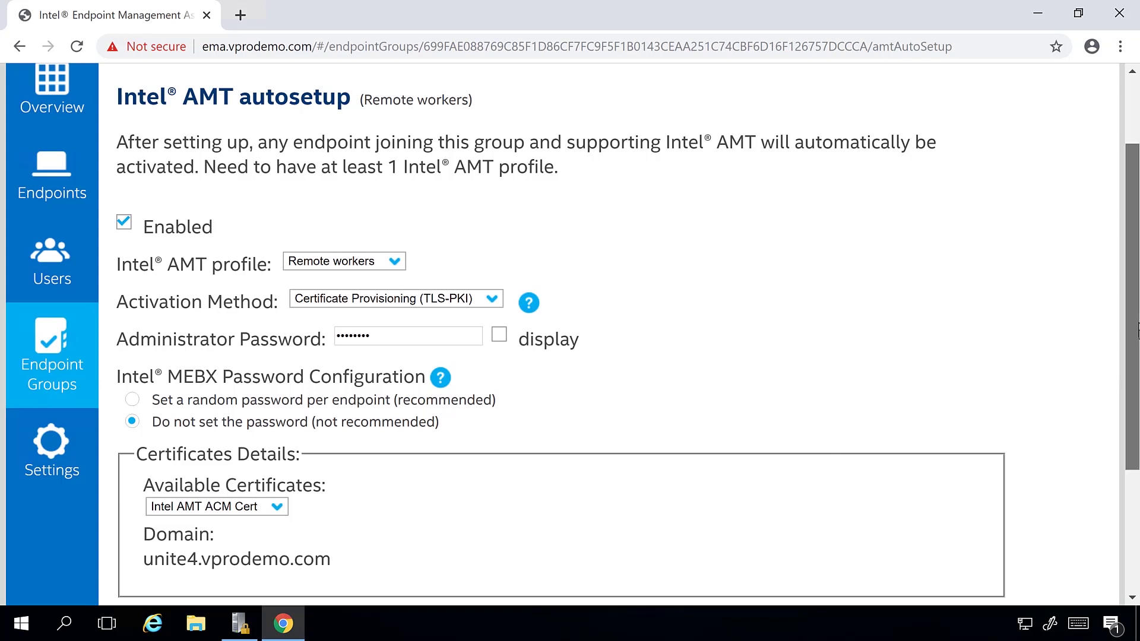
drag(1138, 325, 1099, 412)
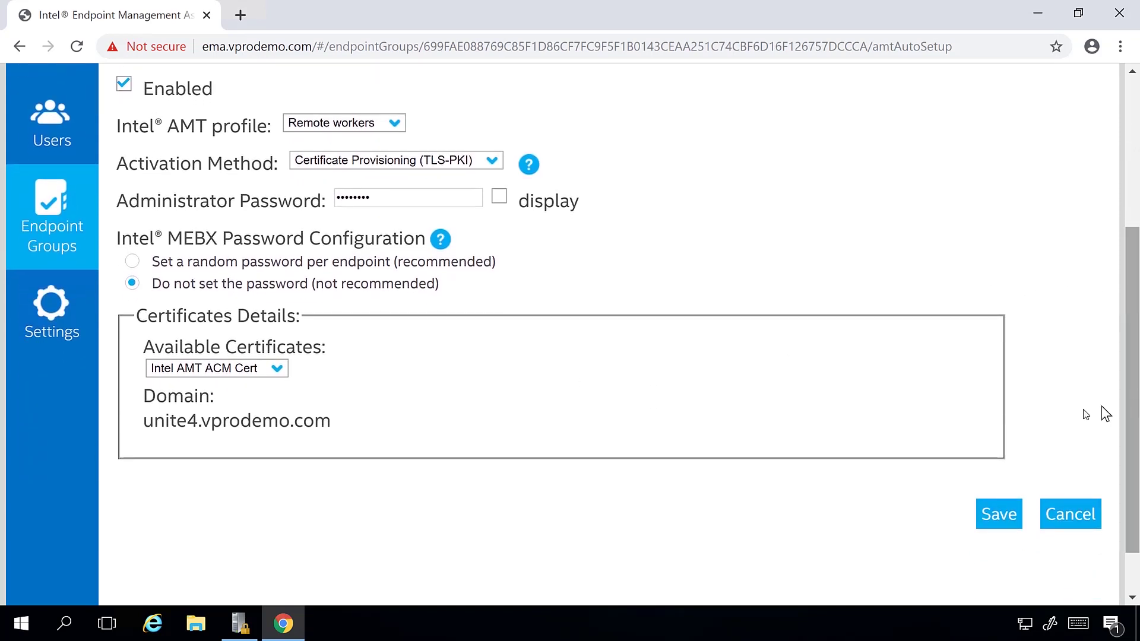
click(1000, 511)
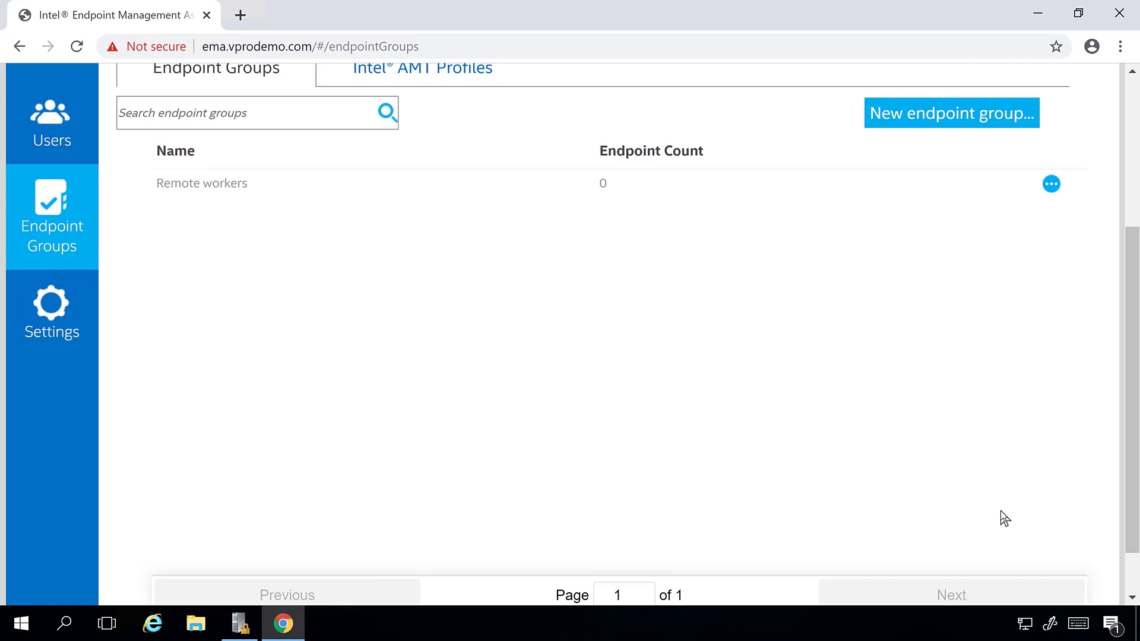
Open the '...' actions menu on the Remote workers group row
scroll(1004, 519, up, 4)
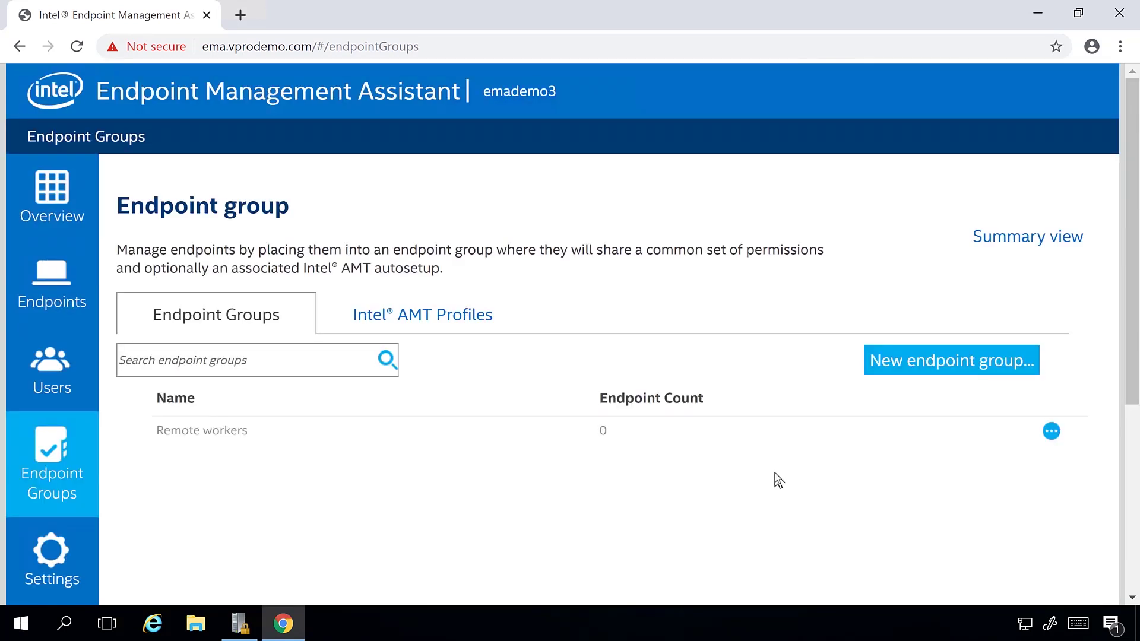
click(1052, 433)
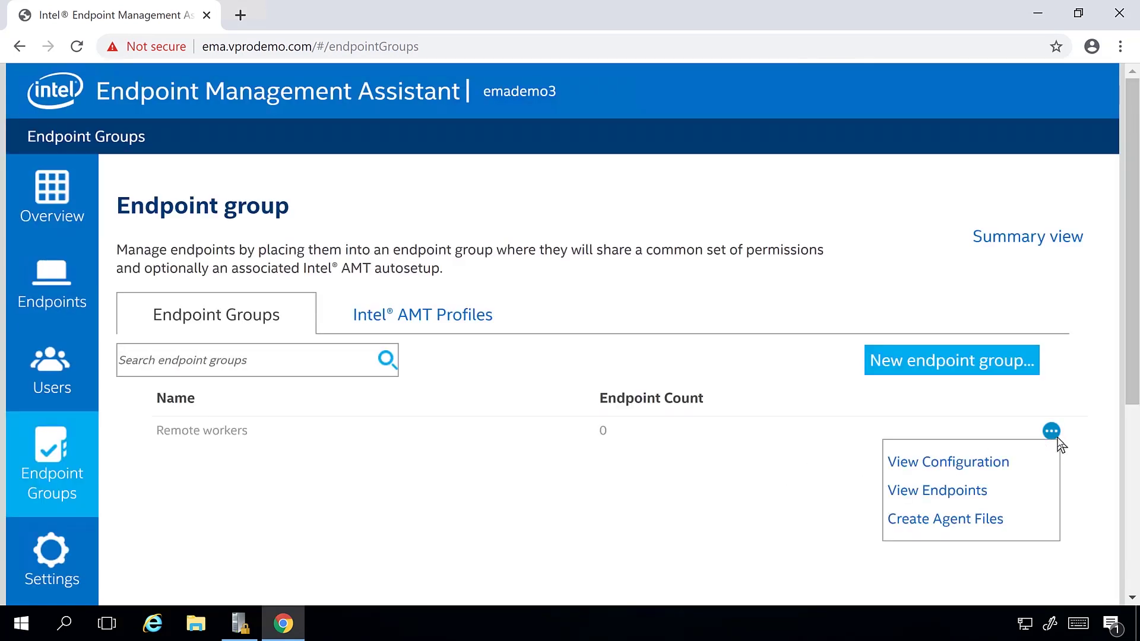
Create agent files for the group and pick the Windows (64-bit) Service agent
click(973, 526)
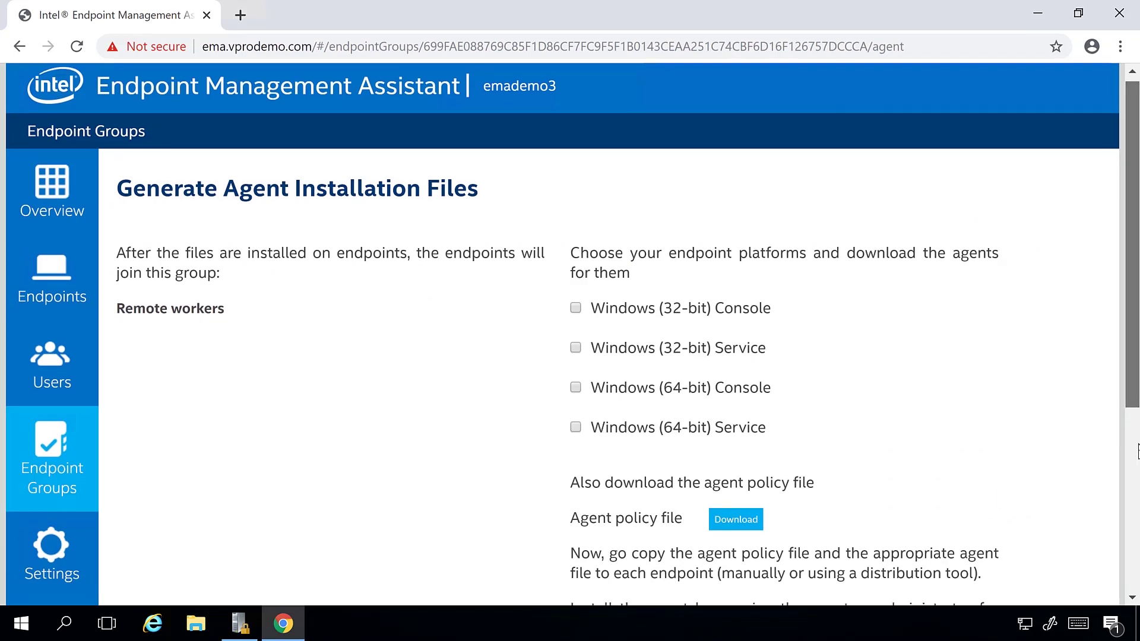
drag(1138, 380, 1137, 469)
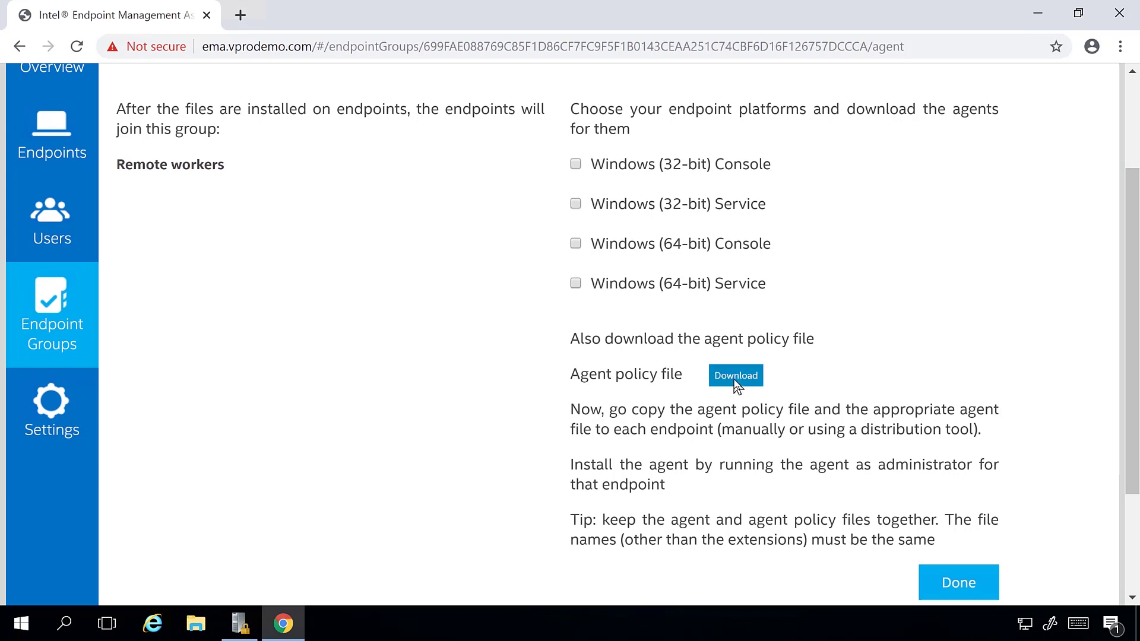
click(579, 284)
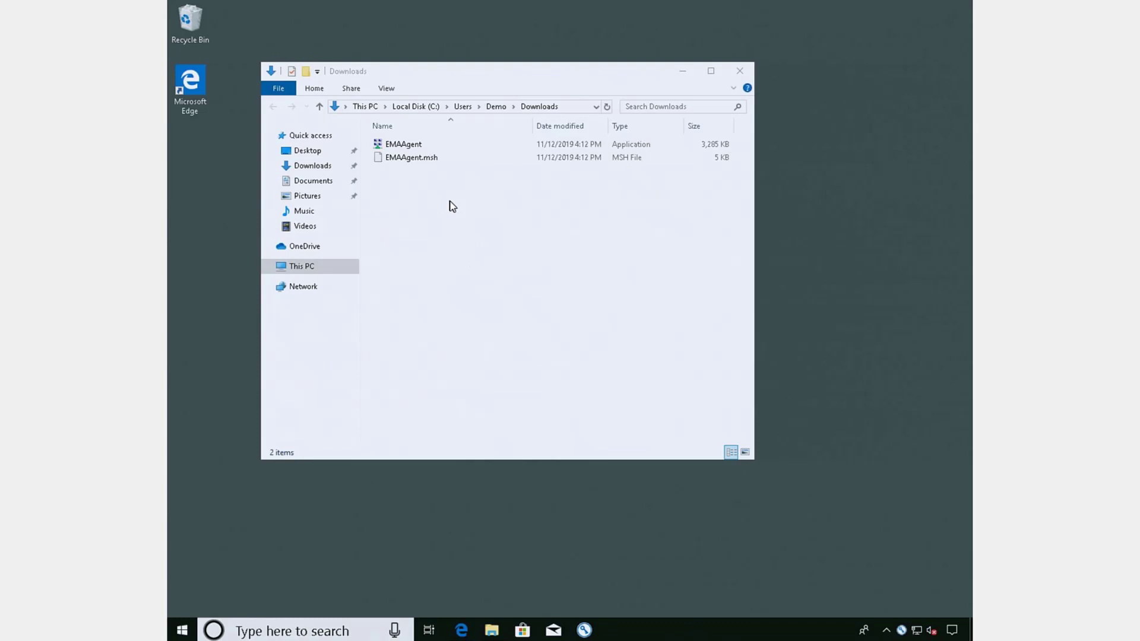
Run EMAAgent as administrator, approve the UAC prompt, Install / Update the service, and close Downloads
right_click(402, 146)
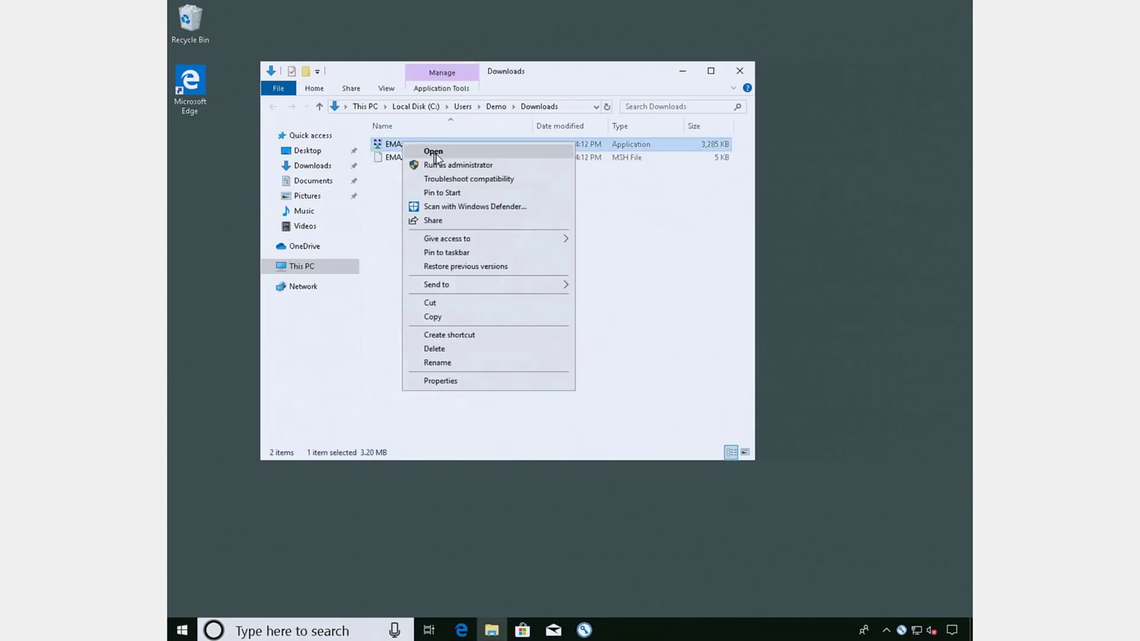
click(465, 164)
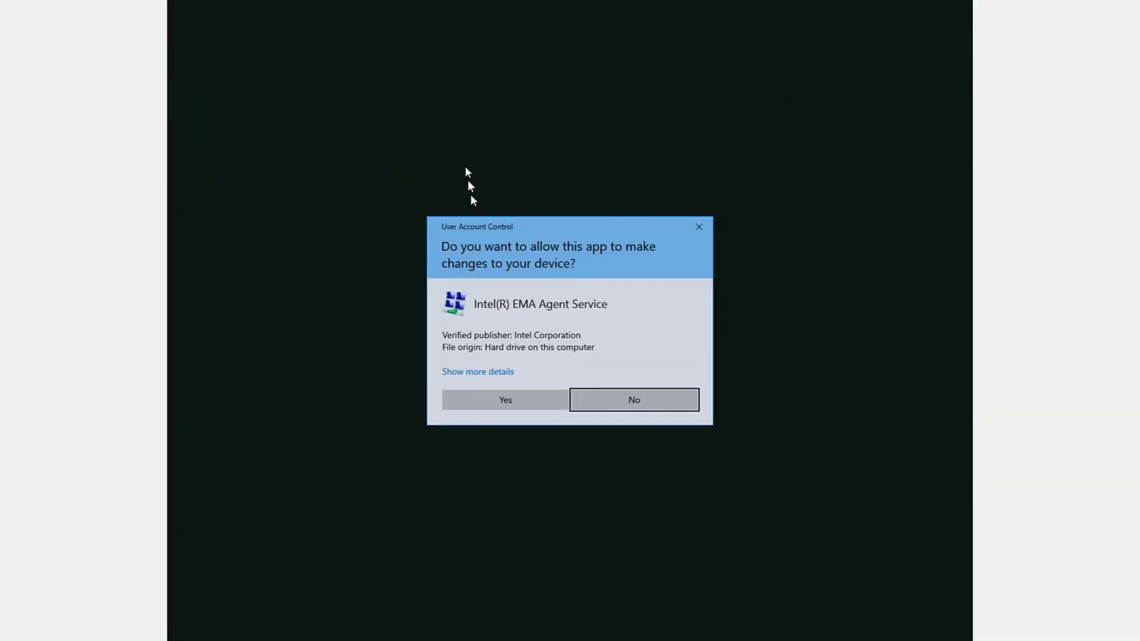
click(541, 406)
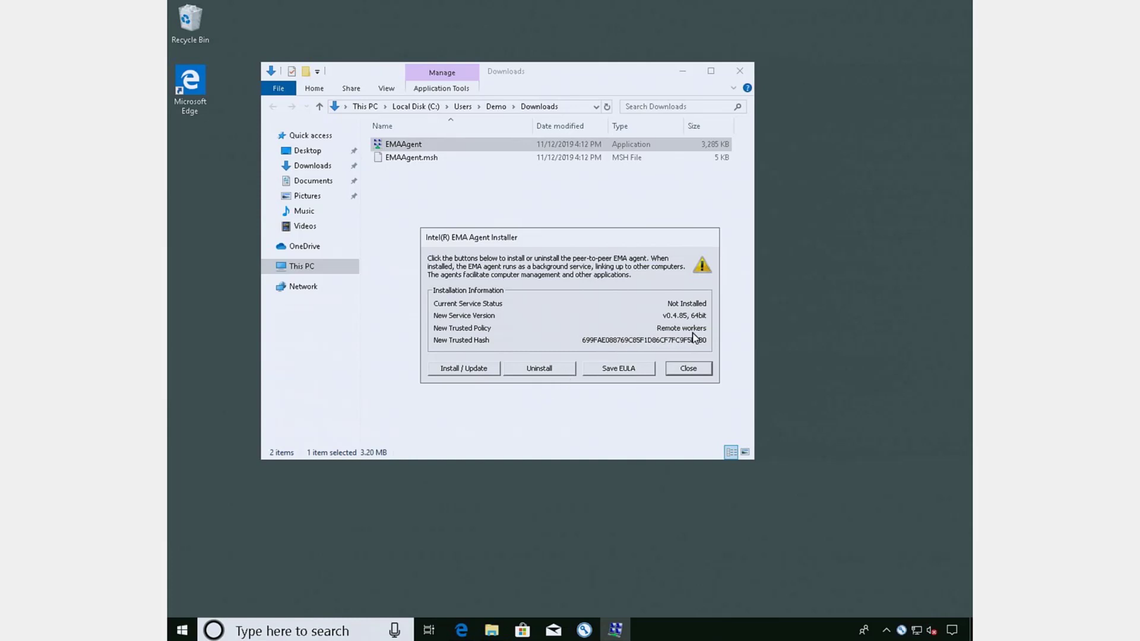
click(493, 369)
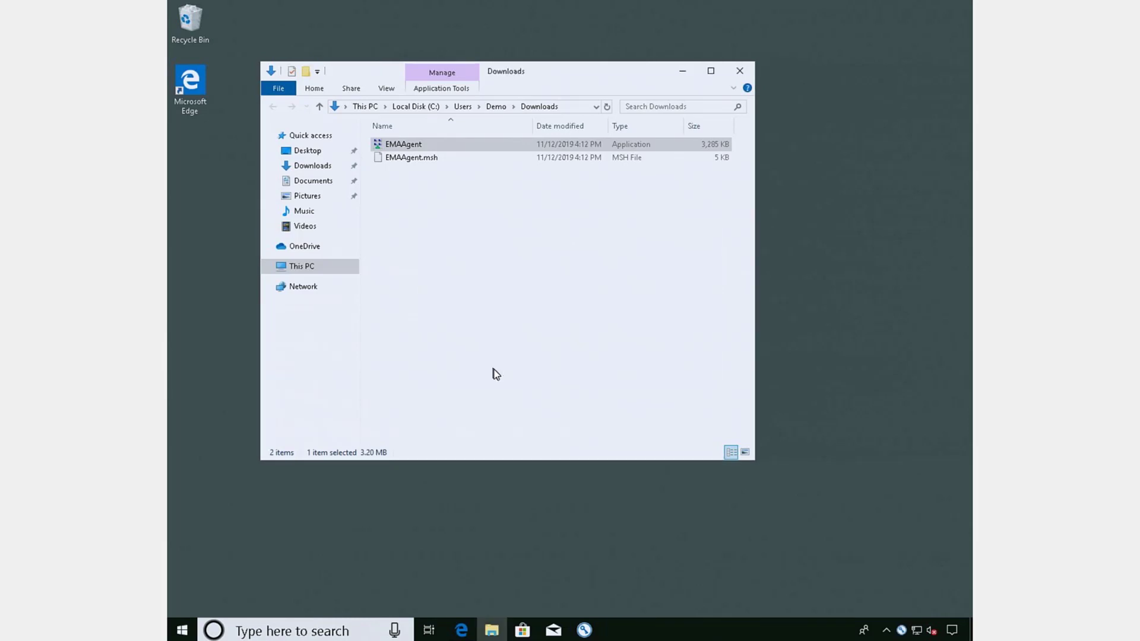
click(751, 69)
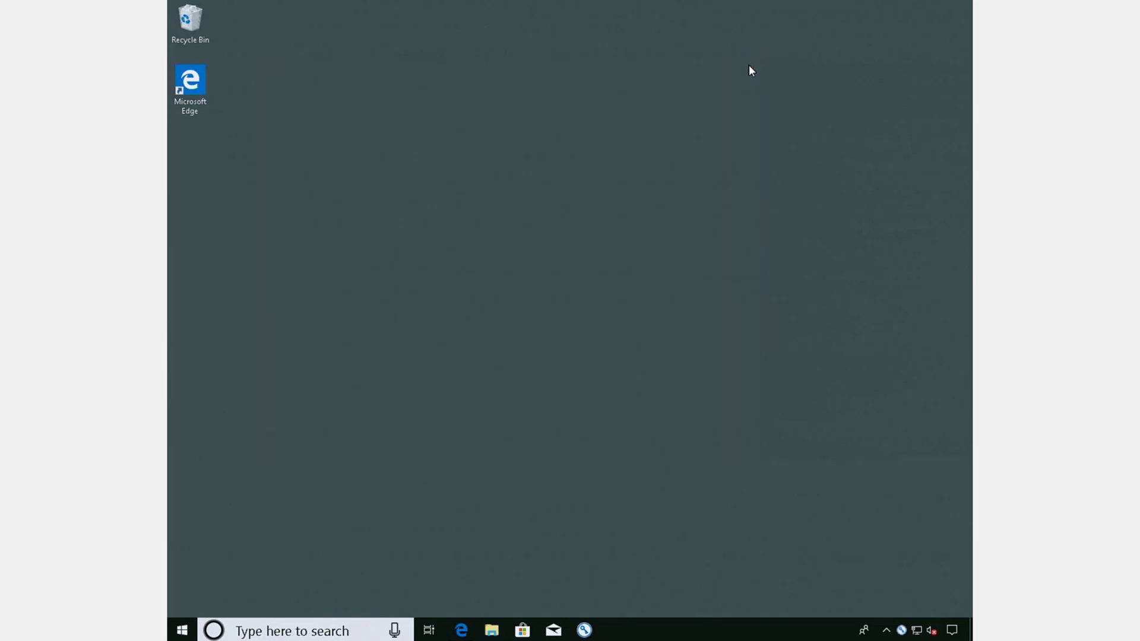